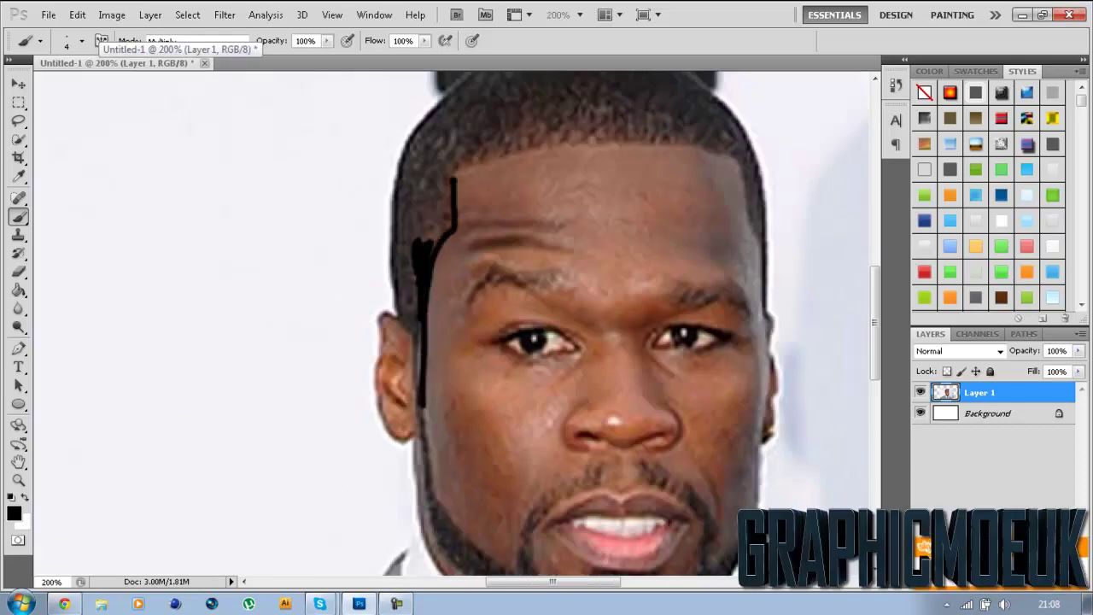
# - Undo the stray hairline stroke, add a new layer, and trace the nostrils in black
pyautogui.hotkey('ctrl', 'z')
pyautogui.hotkey('ctrl', 'shift', 'alt', 'n')
pyautogui.moveTo(636, 449); pyautogui.dragTo(662, 438)
pyautogui.scroll(-2, 649, 342)
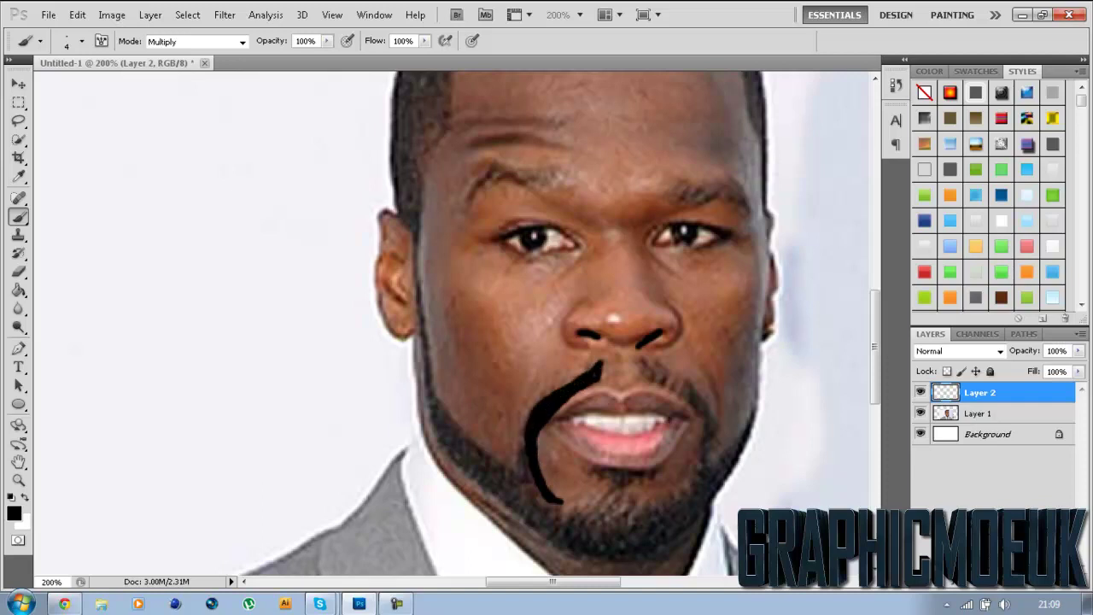
pyautogui.moveTo(422, 322); pyautogui.dragTo(437, 408)
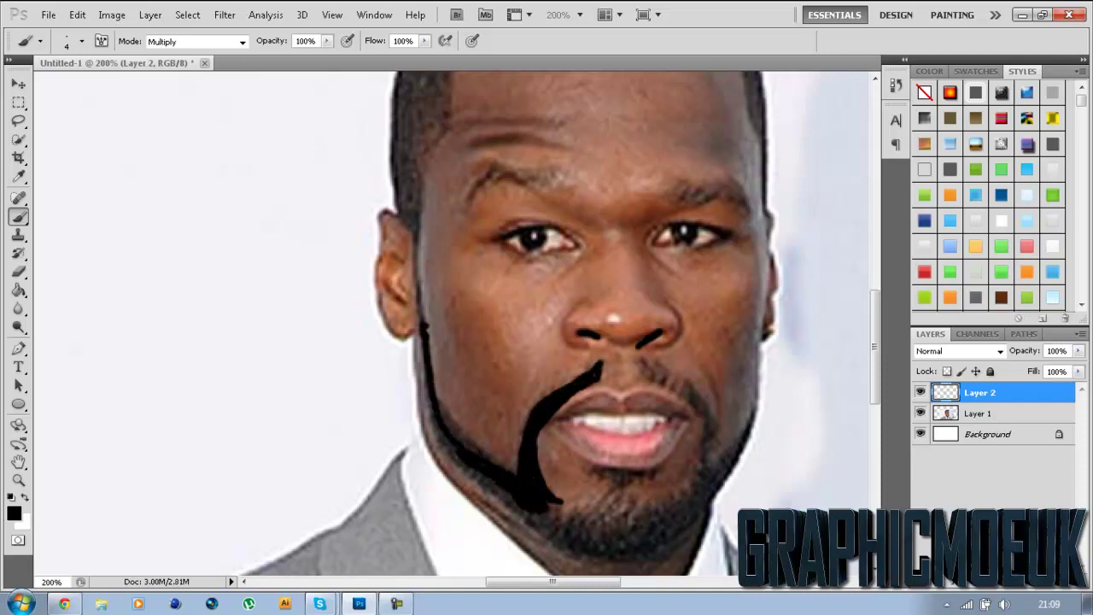
pyautogui.hotkey('ctrl', 'z')
# - Draw the left eyebrow, forehead creases and left hairline in black
pyautogui.moveTo(500, 171); pyautogui.dragTo(570, 178)
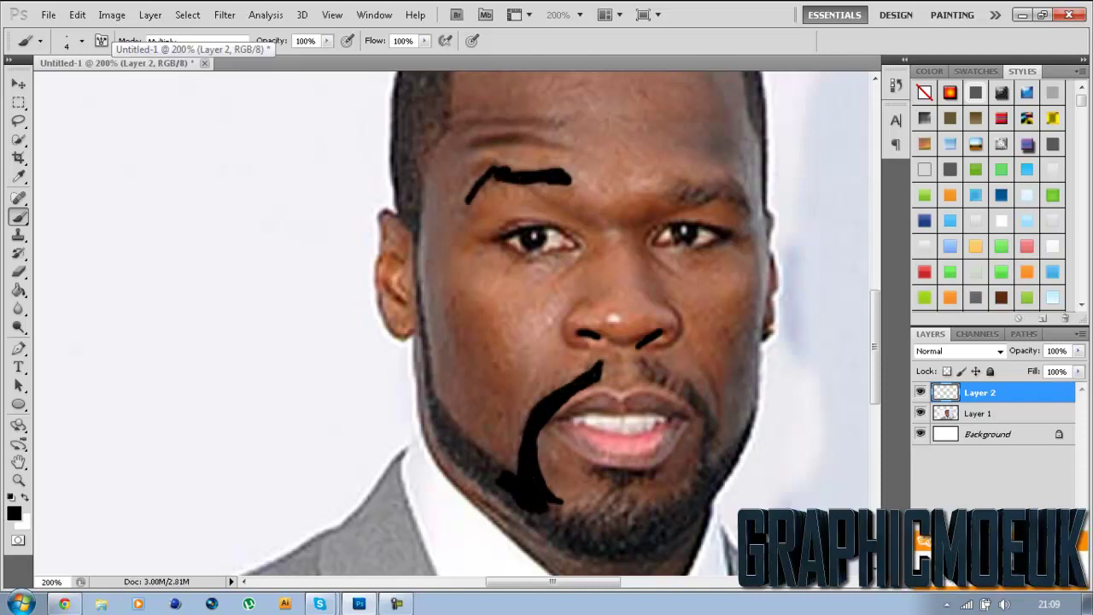
pyautogui.moveTo(471, 200); pyautogui.dragTo(569, 176)
pyautogui.moveTo(470, 143)
pyautogui.mouseDown()
pyautogui.moveTo(564, 145)
pyautogui.moveTo(550, 120)
pyautogui.moveTo(419, 323)
pyautogui.mouseUp()
pyautogui.scroll(2, 551, 119)
pyautogui.moveTo(427, 264)
pyautogui.mouseDown()
pyautogui.moveTo(449, 154)
pyautogui.moveTo(414, 277)
pyautogui.mouseUp()
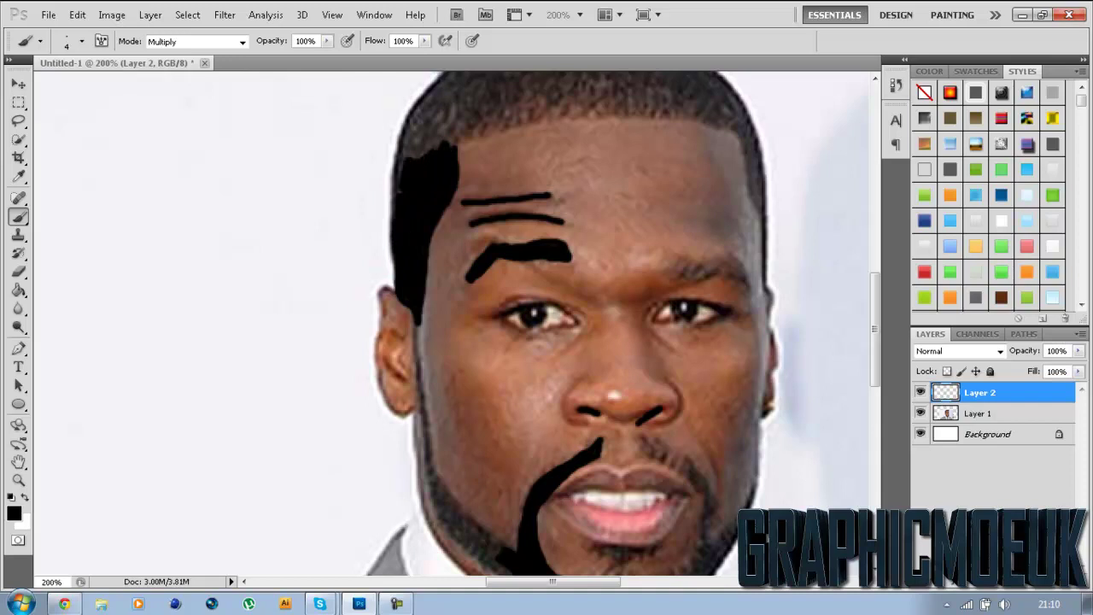
pyautogui.moveTo(408, 192); pyautogui.dragTo(538, 115)
pyautogui.scroll(5, 512, 257)
pyautogui.click(73, 41)
# - Paint the hair solid black, using a 20 px then 9 px brush for the right side
pyautogui.moveTo(500, 252); pyautogui.dragTo(585, 230)
pyautogui.moveTo(512, 286)
pyautogui.mouseDown()
pyautogui.moveTo(590, 209)
pyautogui.moveTo(547, 281)
pyautogui.mouseUp()
pyautogui.click(73, 41)
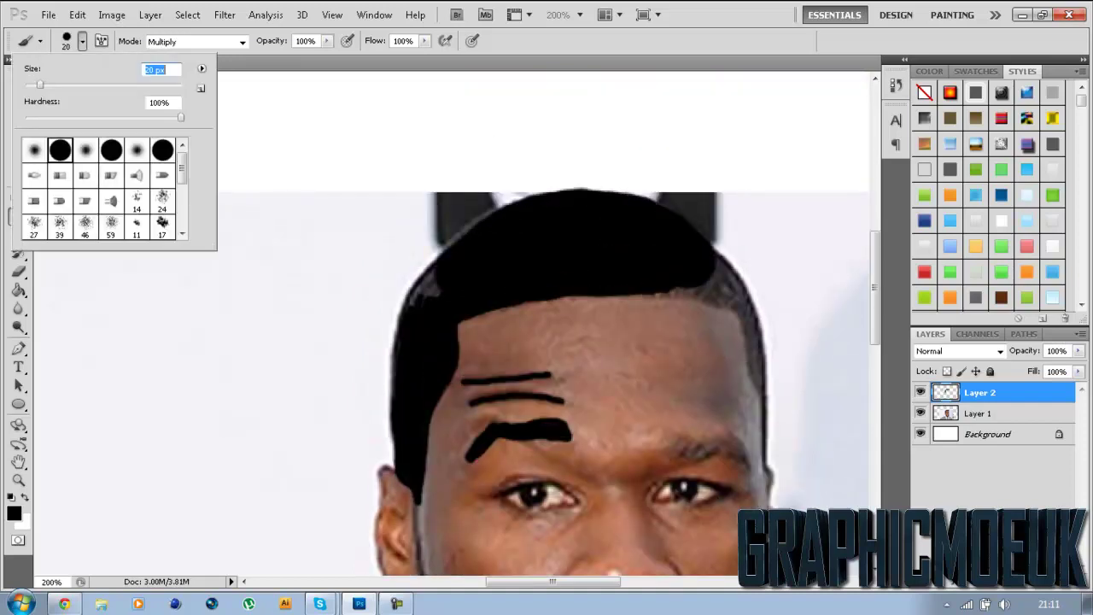
pyautogui.doubleClick(137, 150)
pyautogui.click(73, 41)
pyautogui.doubleClick(137, 150)
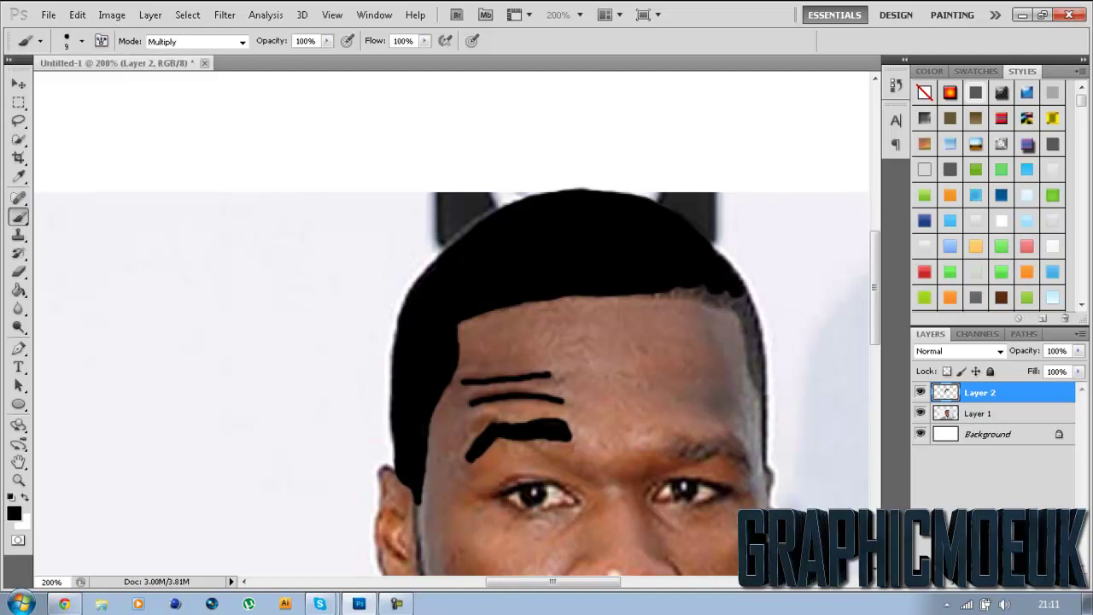
pyautogui.moveTo(713, 261); pyautogui.dragTo(758, 380)
pyautogui.moveTo(735, 290); pyautogui.dragTo(649, 294)
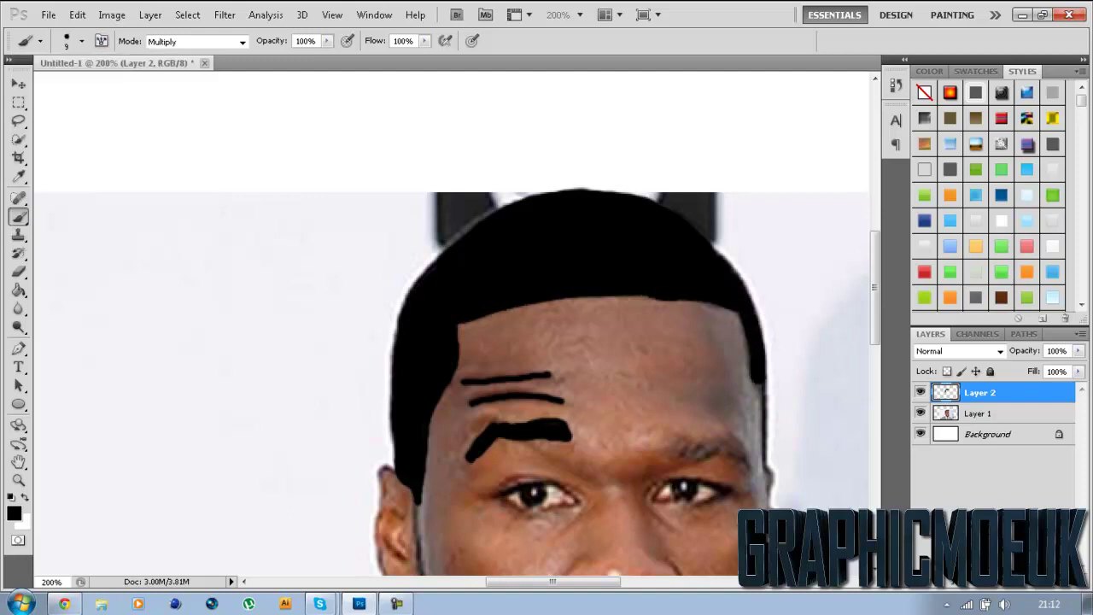
# - Trace the left jaw with a 5 px brush, then paint the chin beard black with a larger brush
pyautogui.scroll(-5, 512, 342)
pyautogui.click(74, 41)
pyautogui.doubleClick(88, 147)
pyautogui.moveTo(418, 274)
pyautogui.mouseDown()
pyautogui.moveTo(419, 350)
pyautogui.moveTo(513, 503)
pyautogui.mouseUp()
pyautogui.scroll(-5, 453, 324)
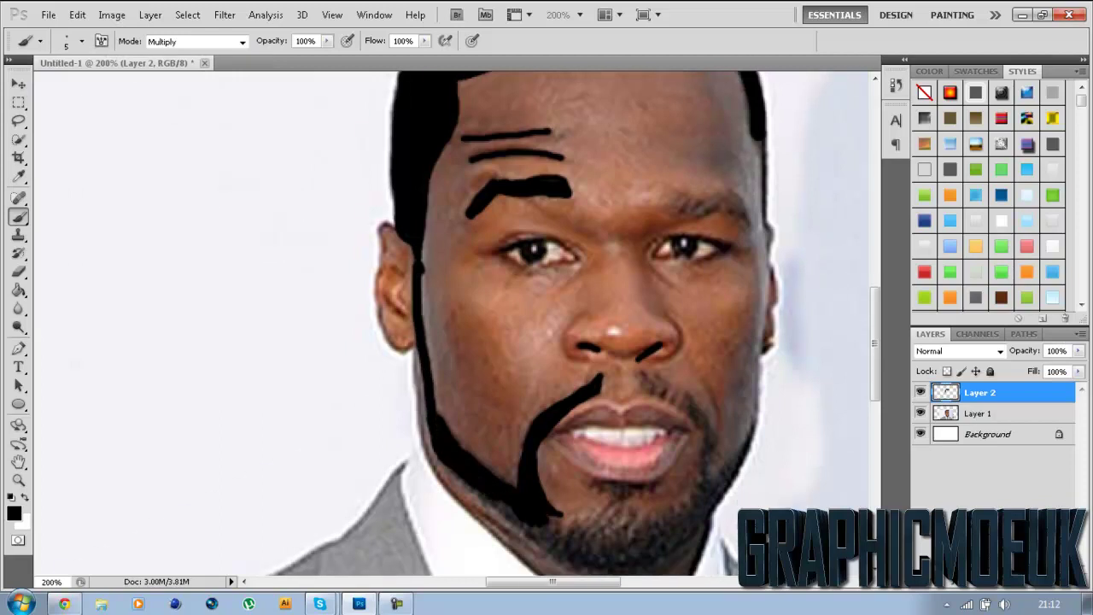
pyautogui.click(82, 41)
pyautogui.moveTo(615, 410)
pyautogui.mouseDown()
pyautogui.moveTo(640, 376)
pyautogui.moveTo(692, 401)
pyautogui.moveTo(461, 341)
pyautogui.mouseUp()
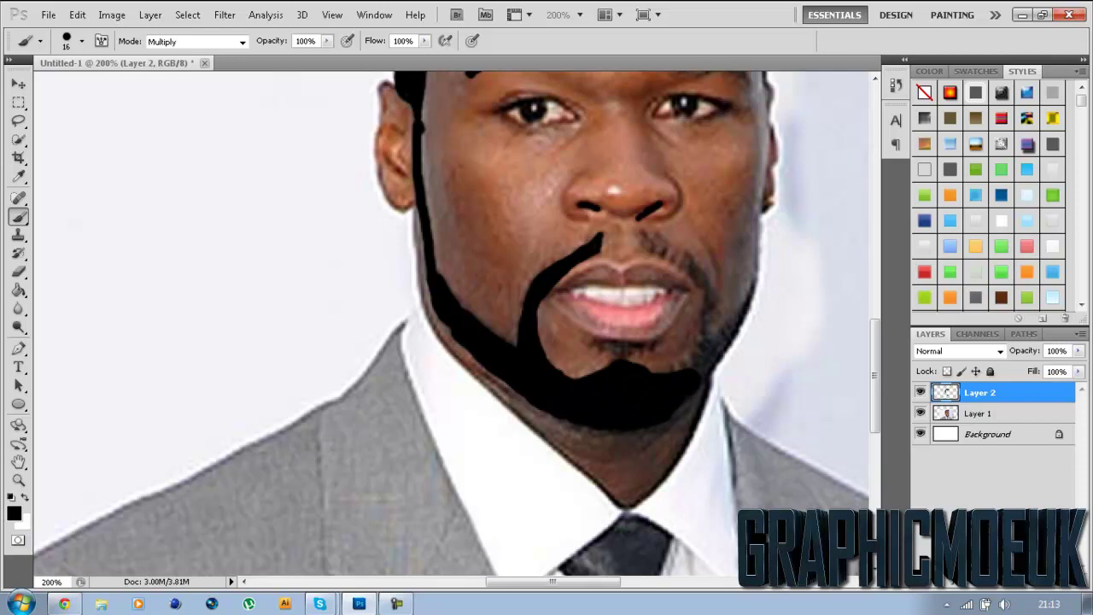
# - Undo the accidental straight line, fit the image in view, and set an 8 px brush
pyautogui.keyDown('shift'); pyautogui.click(109, 74); pyautogui.keyUp('shift')
pyautogui.hotkey('ctrl', 'z')
pyautogui.hotkey('ctrl', '0')
pyautogui.scroll(3, 547, 324)
pyautogui.scroll(-3, 546, 325)
pyautogui.click(82, 41)
pyautogui.write('8')
pyautogui.press('Return')
# - Outline the mustache's right side and right jaw, then redraw the chin patch at 6 px
pyautogui.moveTo(440, 291); pyautogui.dragTo(512, 487)
pyautogui.moveTo(572, 418); pyautogui.dragTo(517, 496)
pyautogui.moveTo(354, 453); pyautogui.dragTo(431, 456)
pyautogui.hotkey('ctrl', 'z')
pyautogui.click(82, 41)
pyautogui.write('6')
pyautogui.press('Return')
pyautogui.moveTo(352, 452); pyautogui.dragTo(431, 466)
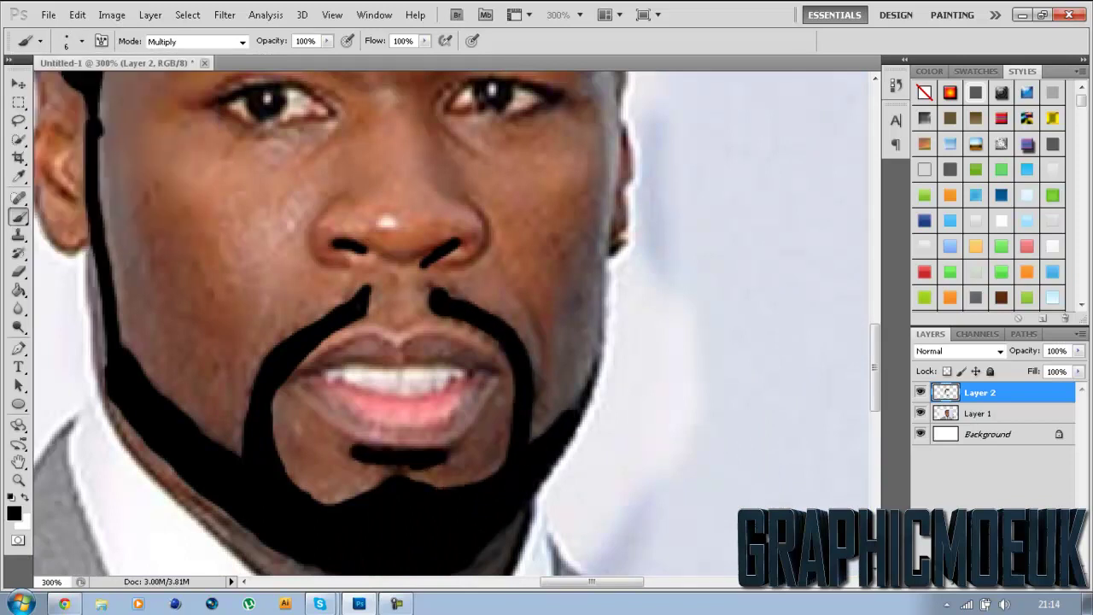
# - Hide the photo layer to check the lines, zoom back in, and set a 2 px brush
pyautogui.scroll(1, 457, 325)
pyautogui.scroll(2, 270, 265)
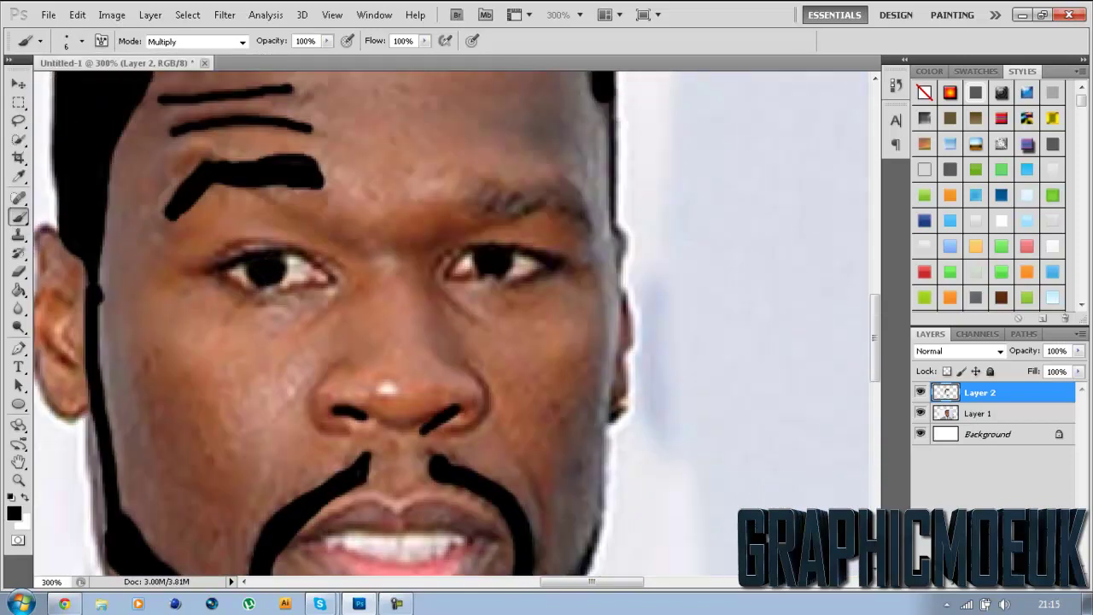
pyautogui.hotkey('ctrl', '0')
pyautogui.click(920, 413)
pyautogui.hotkey('ctrl', '+')
pyautogui.hotkey('ctrl', '+')
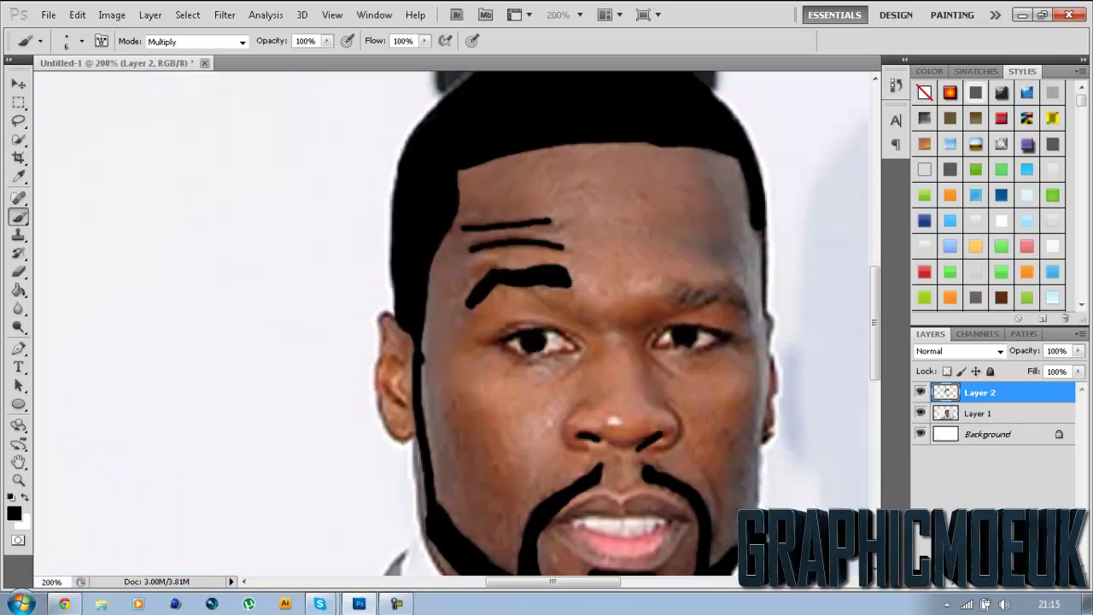
pyautogui.scroll(-1, 598, 324)
pyautogui.hotkey('ctrl', '+')
pyautogui.click(82, 41)
pyautogui.write('2')
pyautogui.press('Return')
# - Outline the left side of the nose, undoing an accidental diagonal line
pyautogui.hotkey('ctrl', '0')
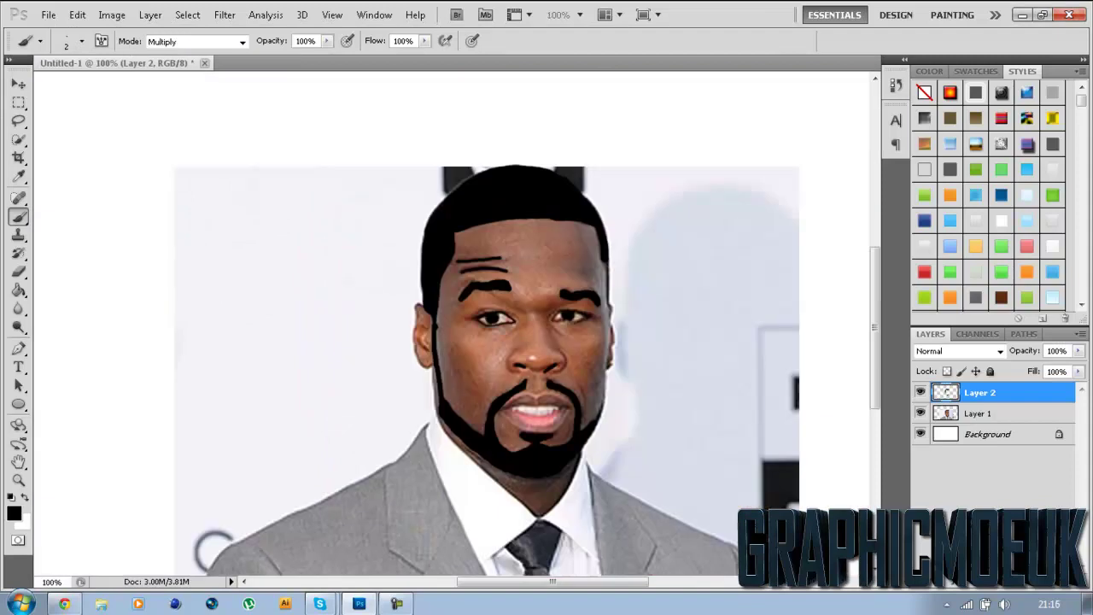
pyautogui.hotkey('ctrl', '+')
pyautogui.hotkey('ctrl', '+')
pyautogui.hotkey('ctrl', '+')
pyautogui.scroll(-1, 342, 324)
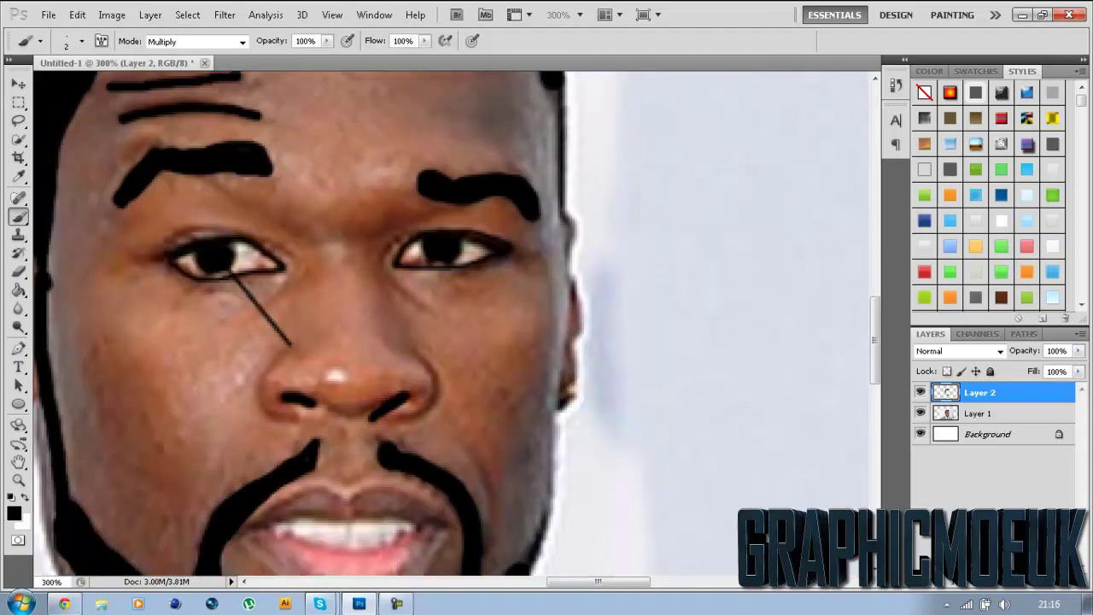
pyautogui.moveTo(290, 348); pyautogui.dragTo(277, 415)
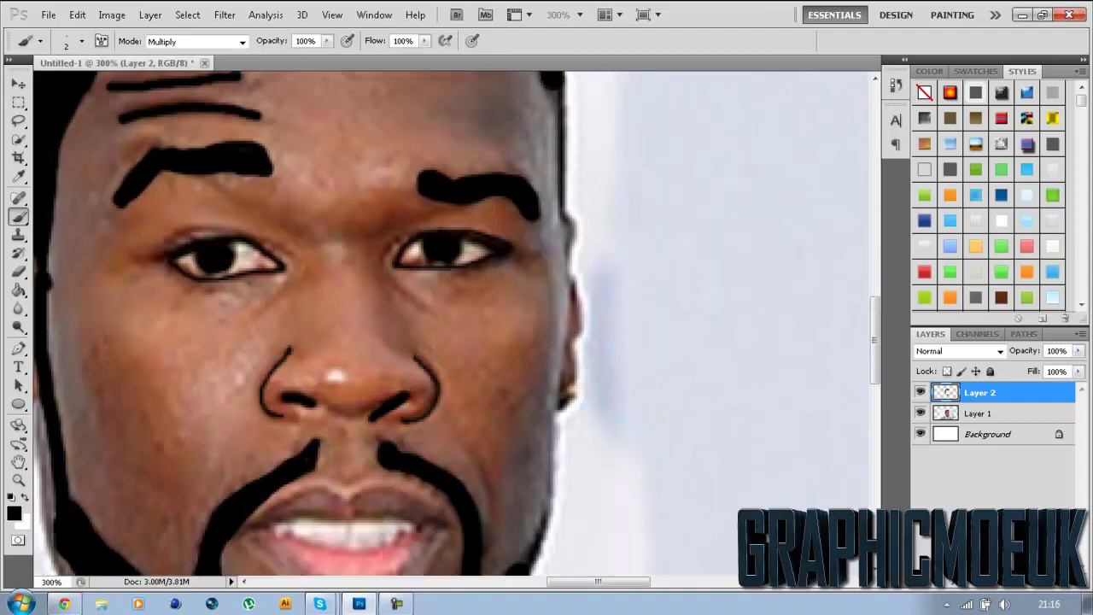
pyautogui.scroll(-3, 341, 325)
pyautogui.keyDown('shift'); pyautogui.click(517, 434); pyautogui.keyUp('shift')
pyautogui.hotkey('ctrl', 'z')
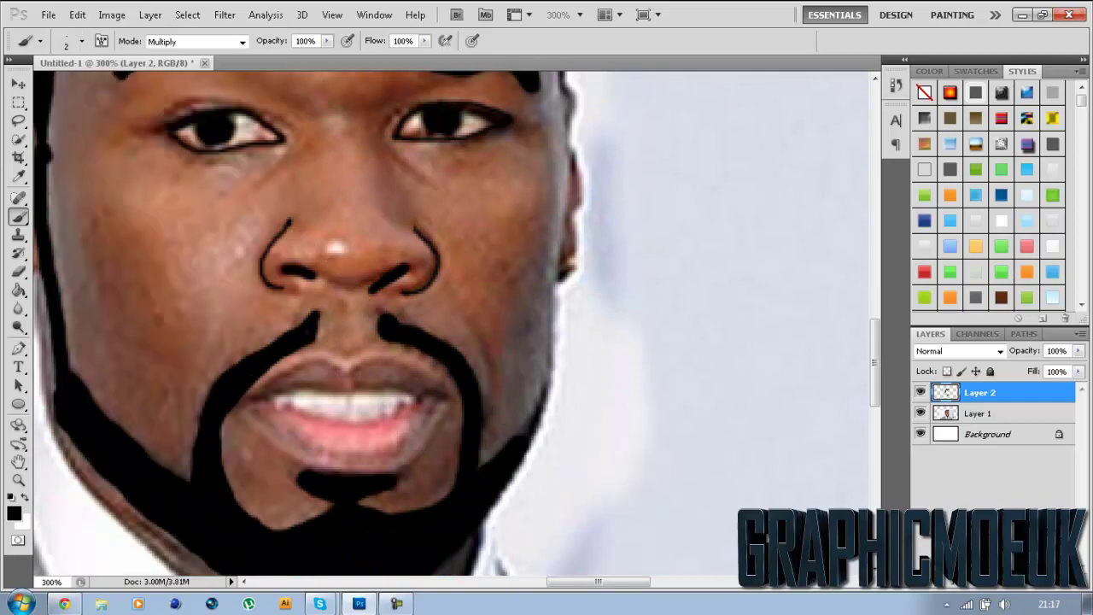
# - Outline the right edge of the face and the left ear, undoing a stray line
pyautogui.scroll(6, 551, 375)
pyautogui.moveTo(565, 248); pyautogui.dragTo(587, 504)
pyautogui.hotkey('ctrl', '-')
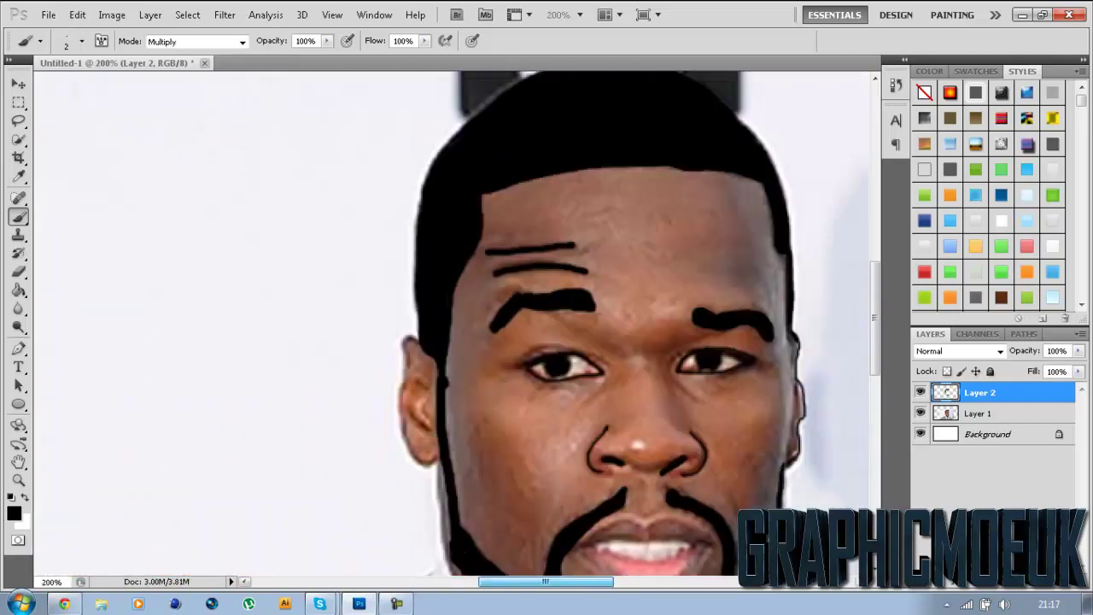
pyautogui.scroll(1, 316, 290)
pyautogui.moveTo(452, 351); pyautogui.dragTo(487, 534)
pyautogui.keyDown('shift'); pyautogui.click(113, 75); pyautogui.keyUp('shift')
pyautogui.hotkey('ctrl', 'z')
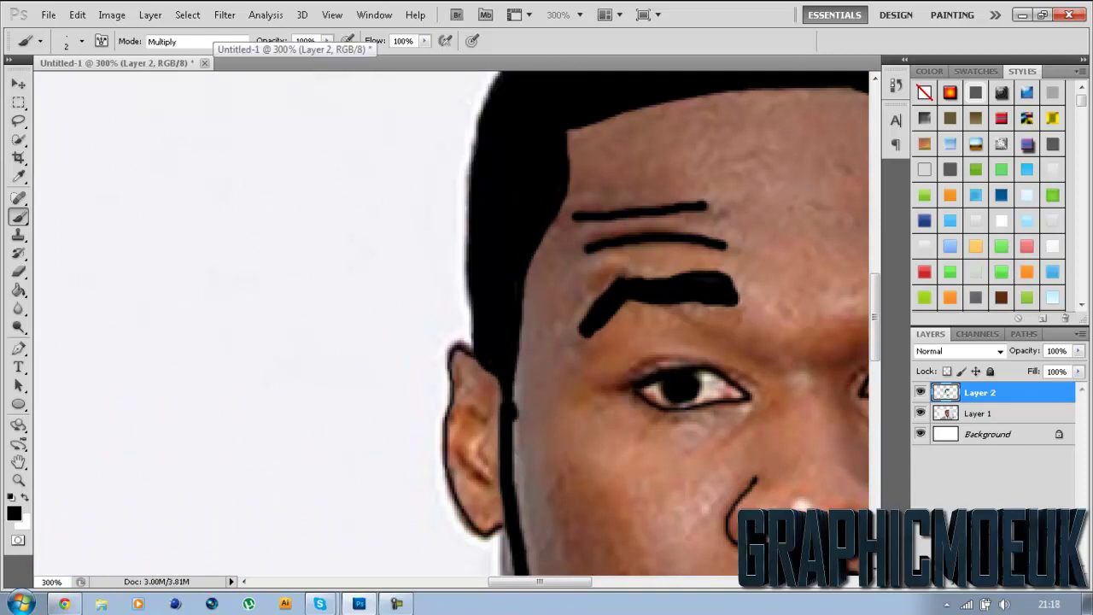
pyautogui.scroll(-3, 462, 333)
# - Outline the lips and the line along the teeth, toggling the photo layer to check
pyautogui.click(920, 414)
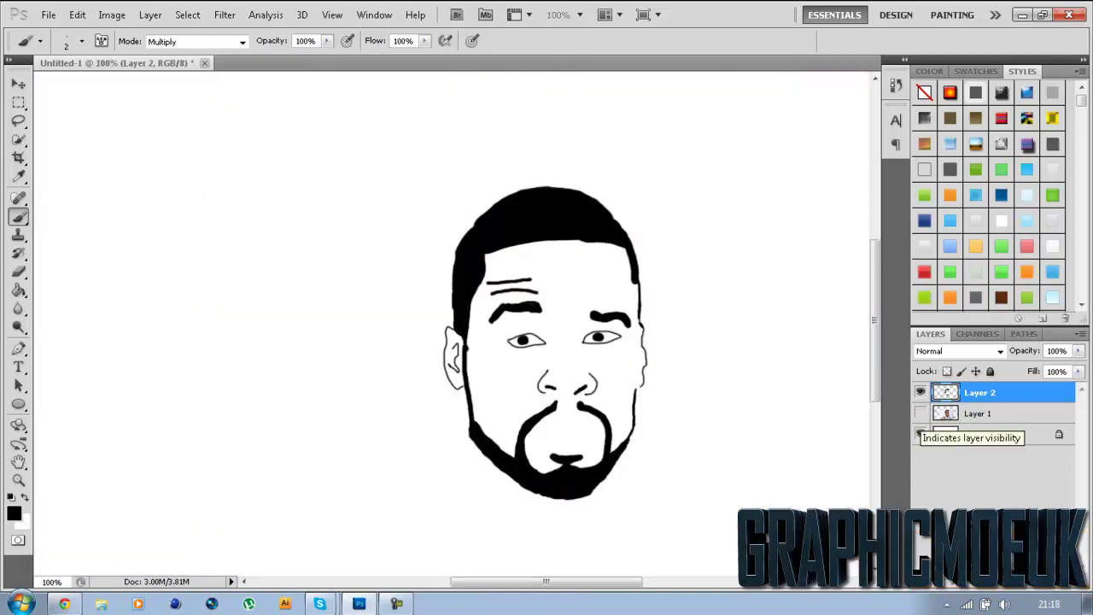
pyautogui.scroll(3, 461, 397)
pyautogui.hscroll(5, 461, 341)
pyautogui.moveTo(415, 431); pyautogui.dragTo(610, 427)
pyautogui.moveTo(589, 431)
pyautogui.mouseDown()
pyautogui.moveTo(534, 446)
pyautogui.moveTo(431, 425)
pyautogui.mouseUp()
pyautogui.scroll(-3, 462, 384)
pyautogui.click(920, 414)
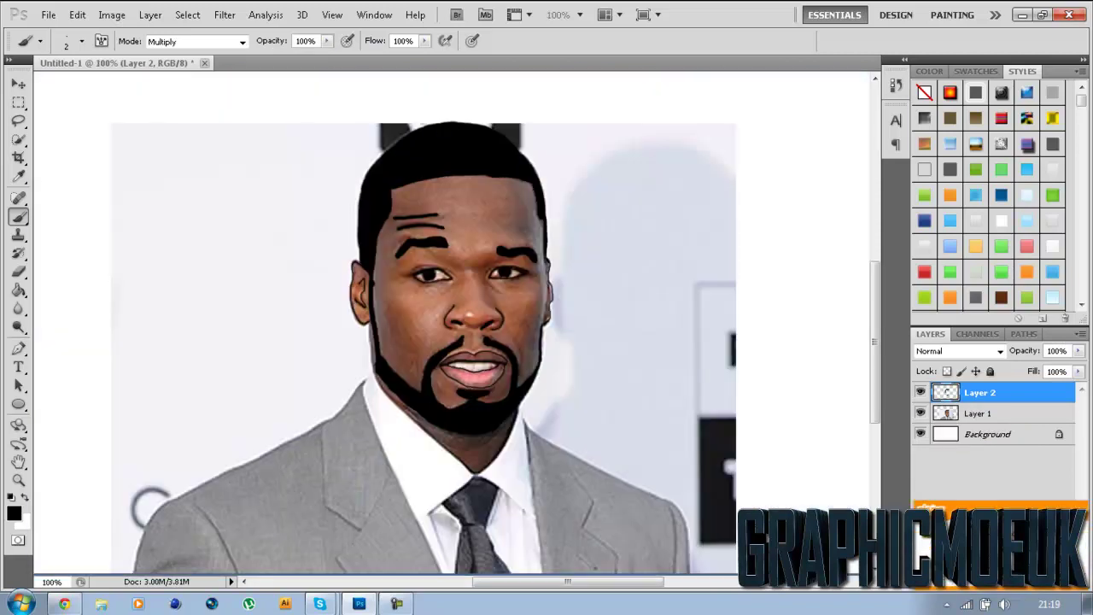
# - Draw thin outlines on the right cheek, around the eyes, forehead creases and hairline
pyautogui.scroll(3, 478, 401)
pyautogui.moveTo(651, 376); pyautogui.dragTo(677, 435)
pyautogui.scroll(1, 461, 325)
pyautogui.moveTo(570, 232); pyautogui.dragTo(598, 287)
pyautogui.moveTo(352, 234); pyautogui.dragTo(474, 232)
pyautogui.scroll(3, 461, 324)
pyautogui.moveTo(287, 254); pyautogui.dragTo(420, 244)
pyautogui.moveTo(341, 152); pyautogui.dragTo(581, 128)
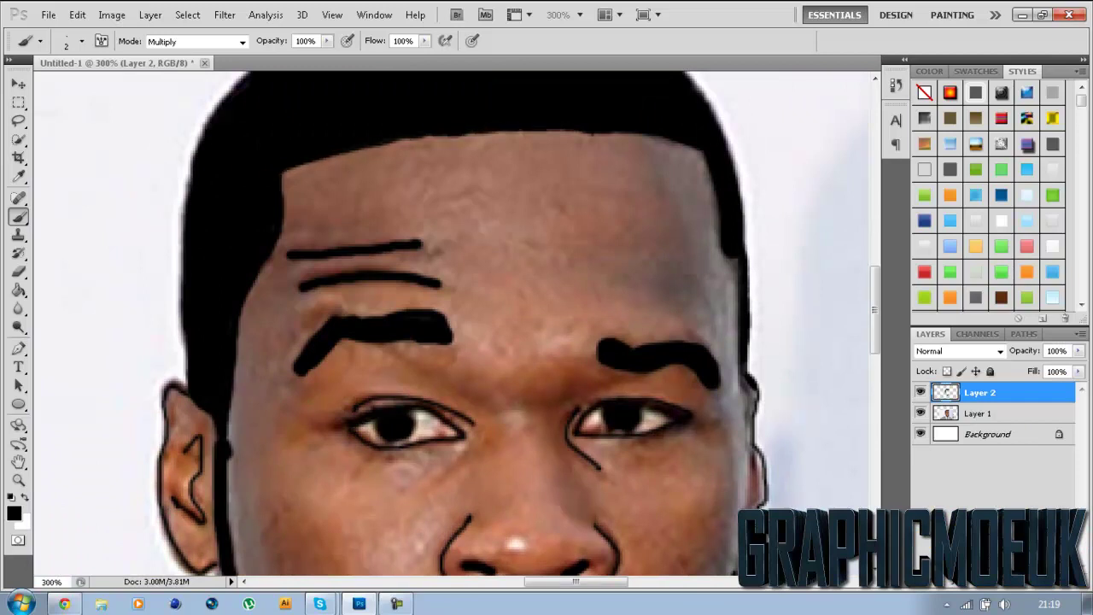
pyautogui.moveTo(384, 141); pyautogui.dragTo(743, 290)
# - Trace the tie knot, the right collar edge and the tie's outline in black
pyautogui.scroll(-3, 461, 324)
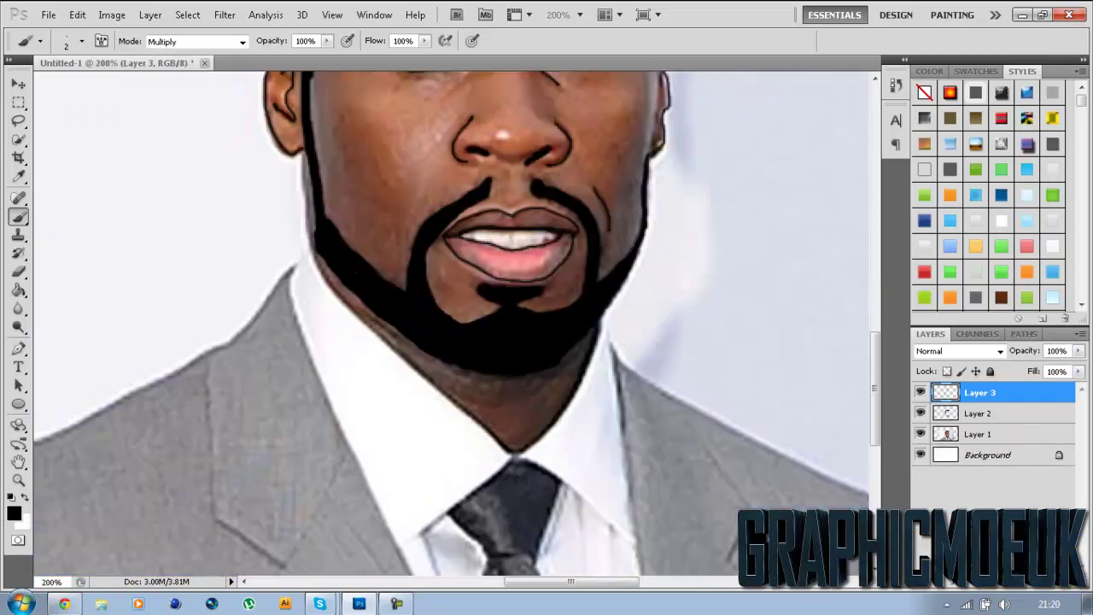
pyautogui.scroll(-2, 452, 325)
pyautogui.moveTo(499, 295); pyautogui.dragTo(564, 317)
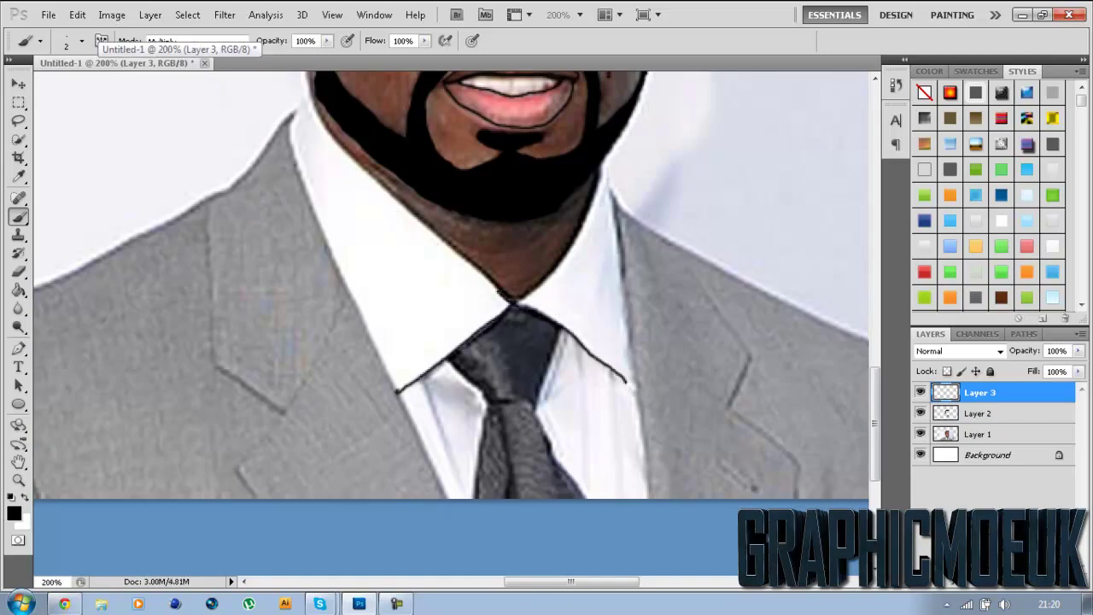
pyautogui.moveTo(616, 232); pyautogui.dragTo(626, 382)
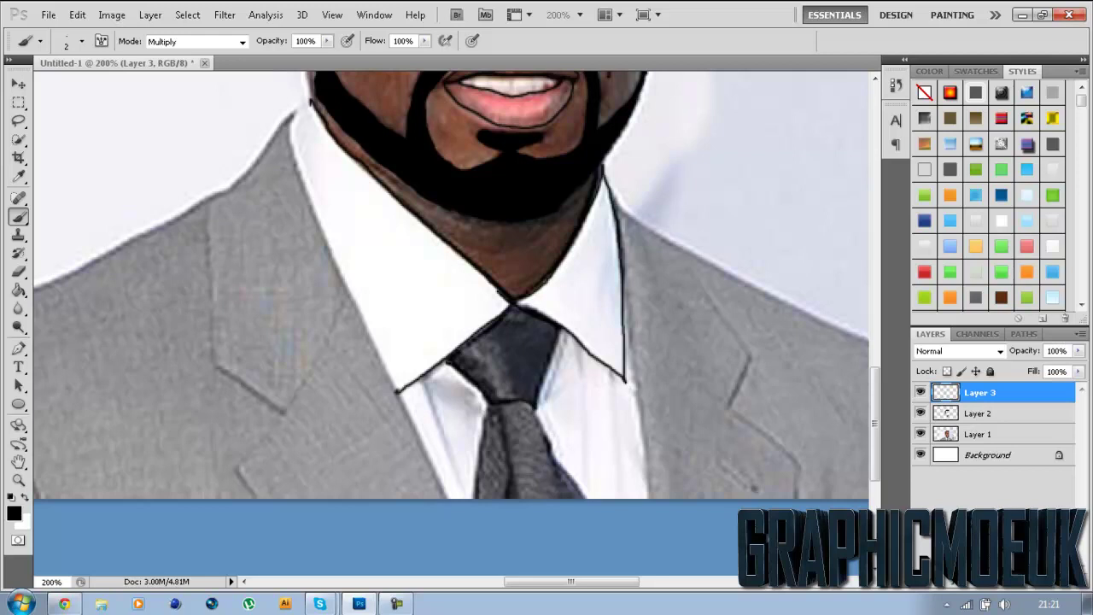
pyautogui.scroll(-2, 453, 290)
pyautogui.moveTo(481, 372); pyautogui.dragTo(472, 421)
pyautogui.moveTo(494, 329); pyautogui.dragTo(481, 372)
pyautogui.moveTo(513, 321); pyautogui.dragTo(582, 422)
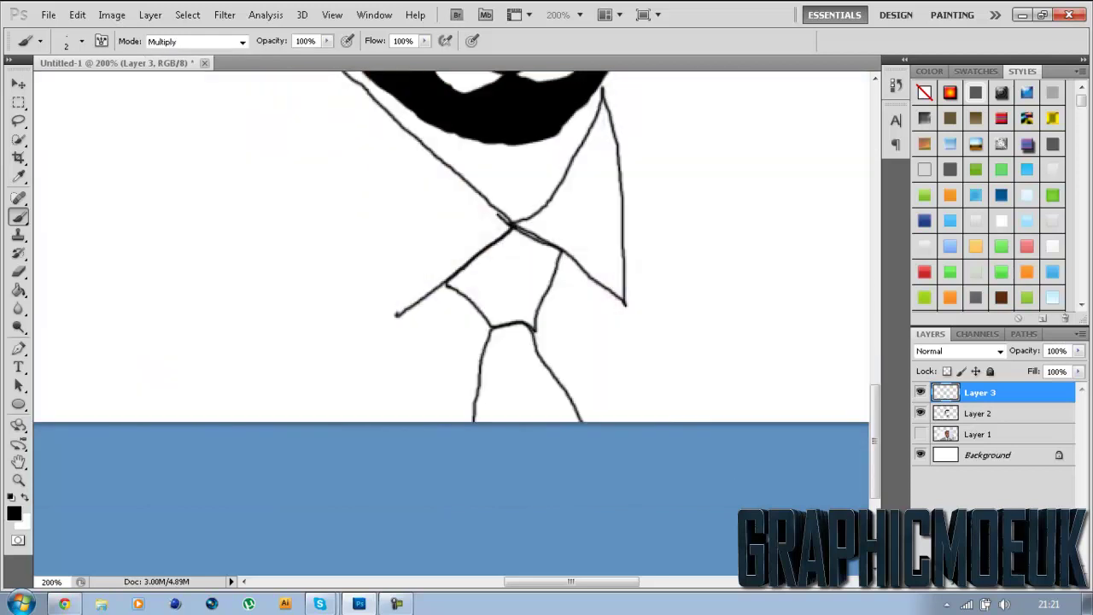
# - Outline the left lapel and add a short line near the collar
pyautogui.moveTo(211, 120); pyautogui.dragTo(256, 422)
pyautogui.moveTo(284, 333)
pyautogui.mouseDown()
pyautogui.moveTo(346, 217)
pyautogui.moveTo(397, 312)
pyautogui.mouseUp()
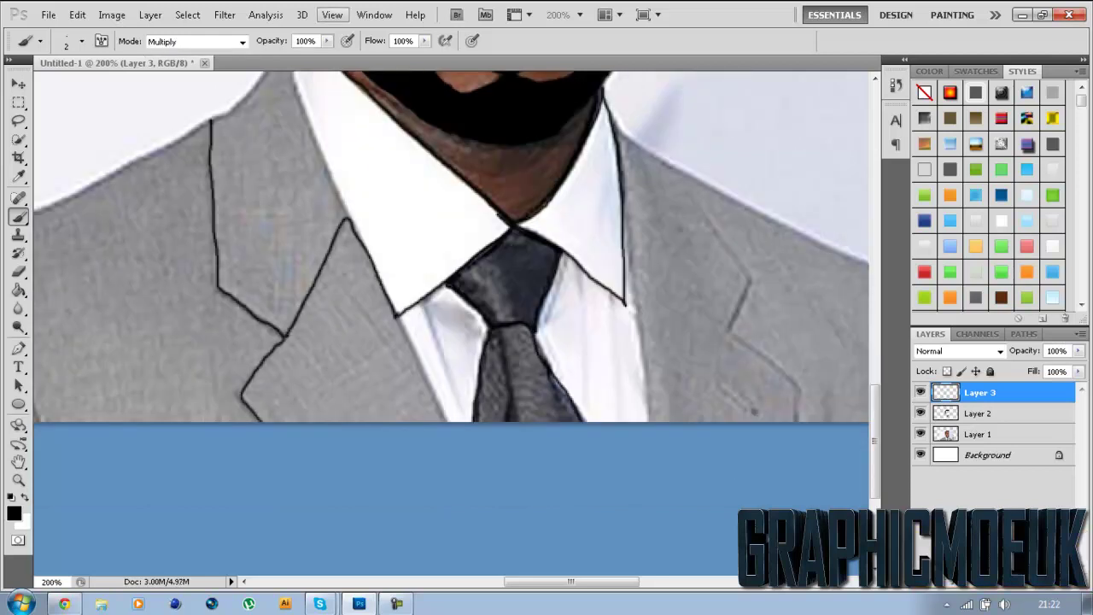
pyautogui.scroll(2, 397, 311)
pyautogui.moveTo(296, 100); pyautogui.dragTo(306, 161)
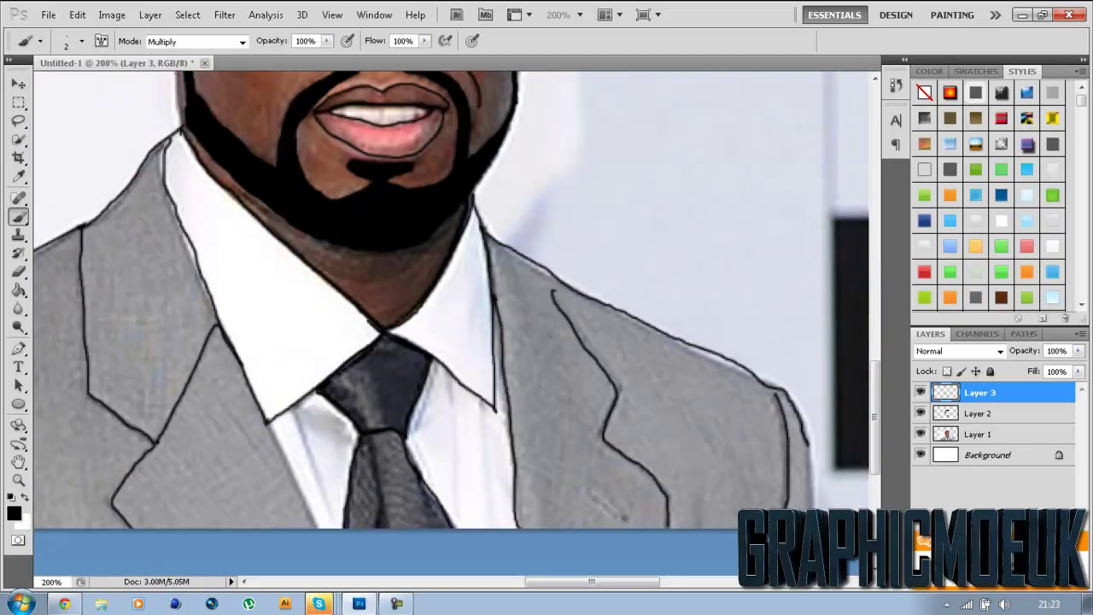
# - Hide the original photo to review the line art and pick a brown skin colour
pyautogui.hotkey('ctrl', '0')
pyautogui.click(921, 434)
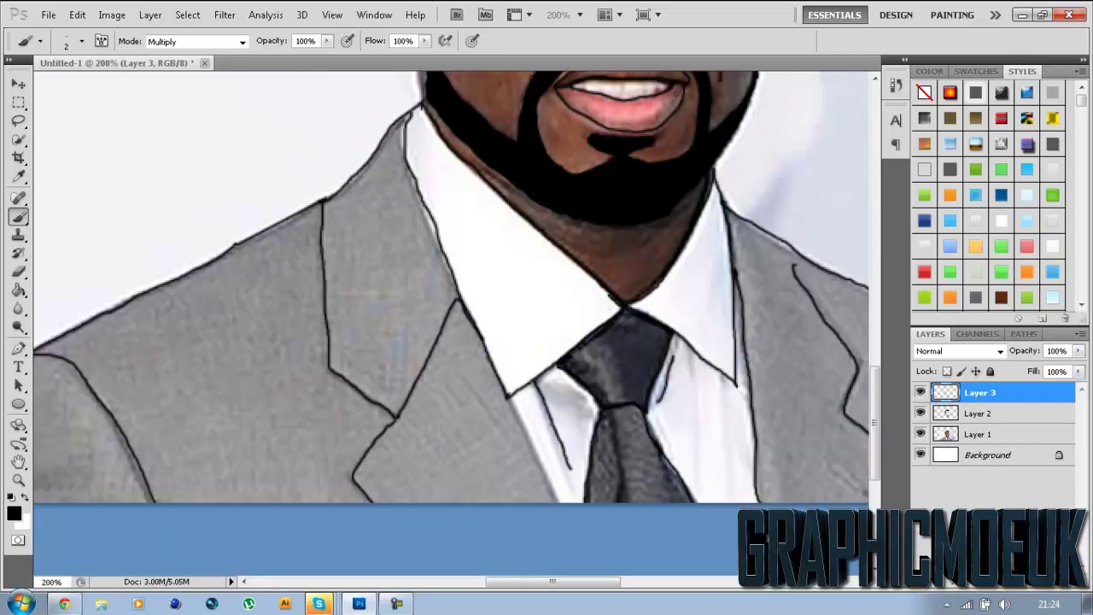
pyautogui.hotkey('ctrl', '-')
pyautogui.click(14, 513)
# - Confirm the brown colour, add a skin layer, hide the photo, and move it below the outlines
pyautogui.click(851, 129)
pyautogui.hotkey('ctrl', 'shift', 'alt', 'n')
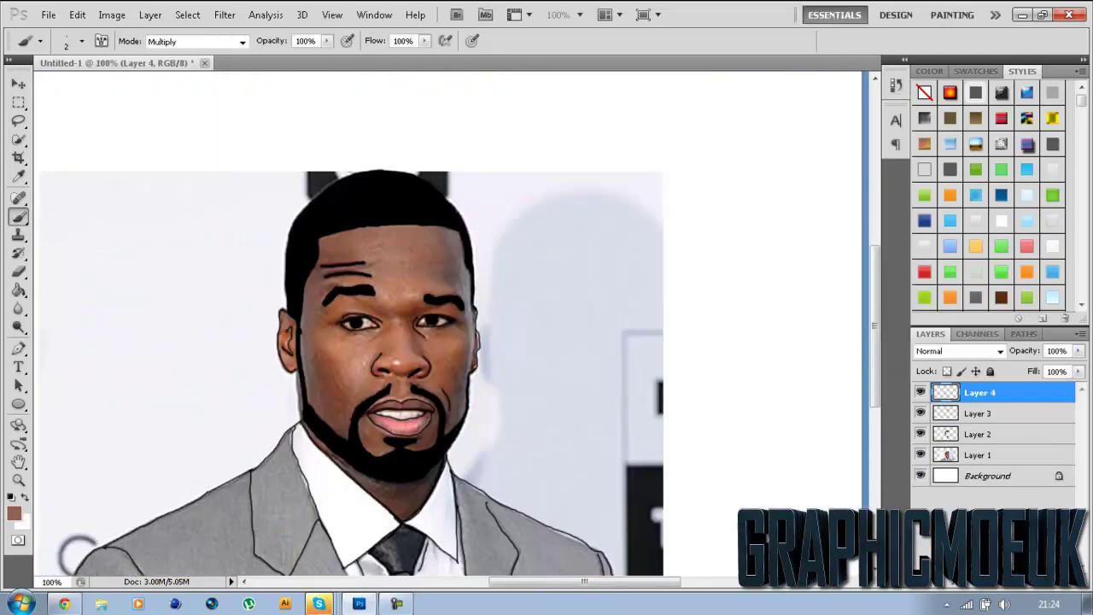
pyautogui.click(921, 454)
pyautogui.click(66, 41)
pyautogui.click(401, 278)
pyautogui.hotkey('ctrl', '[')
pyautogui.hotkey('ctrl', '[')
# - Paint brown over the forehead, cheeks, nose, mouth and chin
pyautogui.moveTo(401, 231); pyautogui.dragTo(397, 295)
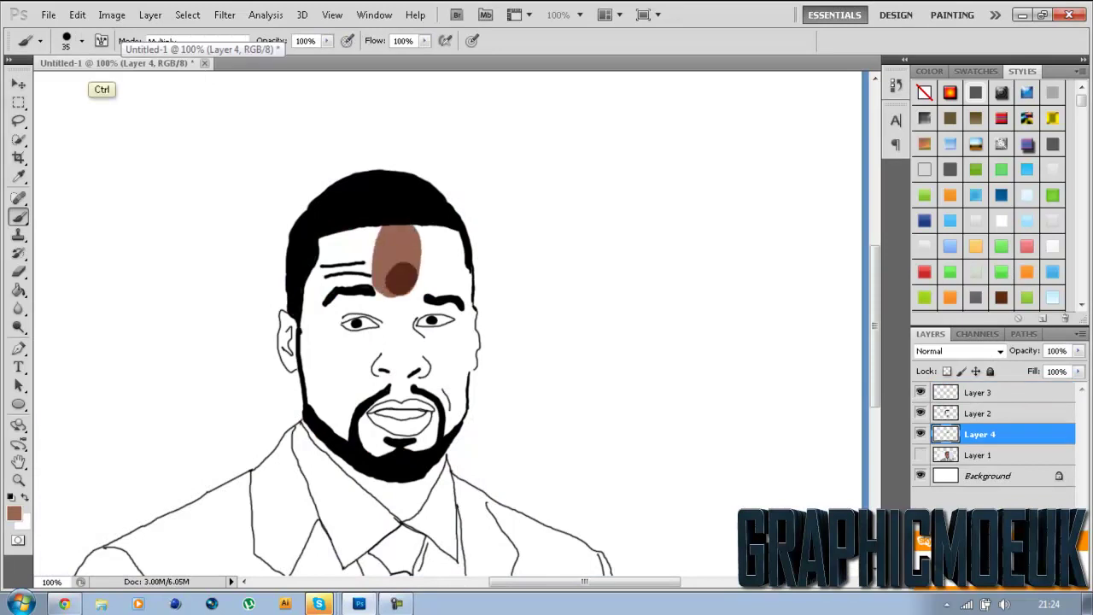
pyautogui.hotkey('ctrl', 'z')
pyautogui.moveTo(401, 248)
pyautogui.mouseDown()
pyautogui.moveTo(333, 273)
pyautogui.moveTo(359, 325)
pyautogui.moveTo(316, 393)
pyautogui.moveTo(367, 376)
pyautogui.moveTo(461, 281)
pyautogui.mouseUp()
pyautogui.moveTo(440, 337); pyautogui.dragTo(376, 435)
pyautogui.moveTo(402, 376)
pyautogui.mouseDown()
pyautogui.moveTo(423, 440)
pyautogui.moveTo(470, 303)
pyautogui.mouseUp()
# - Set a 10 px brush and add a new layer for the eye whites
pyautogui.hotkey('ctrl', '=')
pyautogui.click(81, 41)
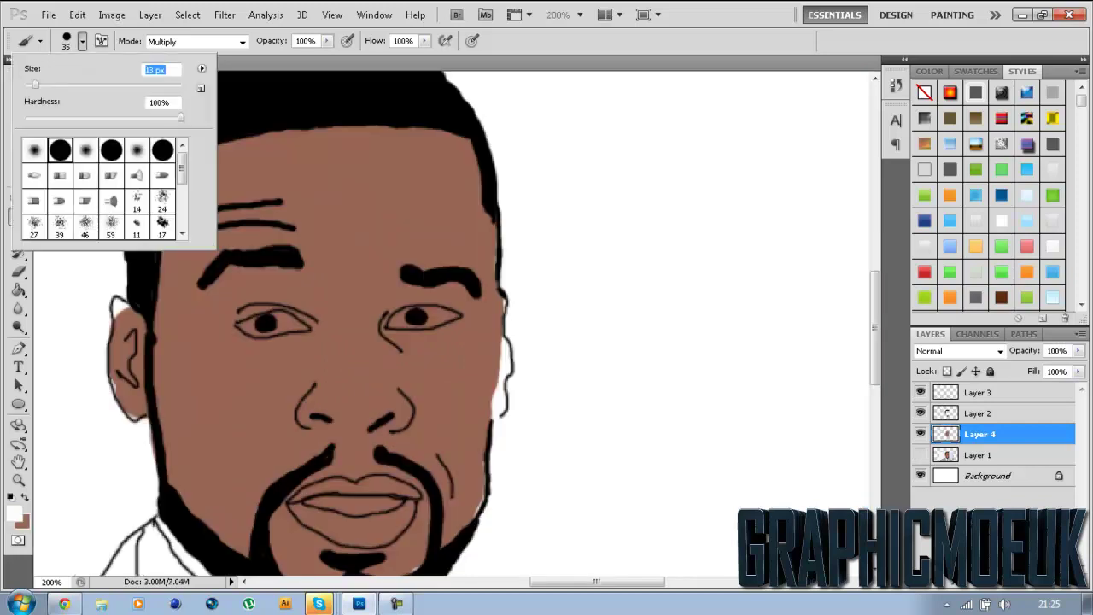
pyautogui.write('10')
pyautogui.press('Return')
pyautogui.hotkey('ctrl', 'shift', 'alt', 'n')
pyautogui.click(275, 322)
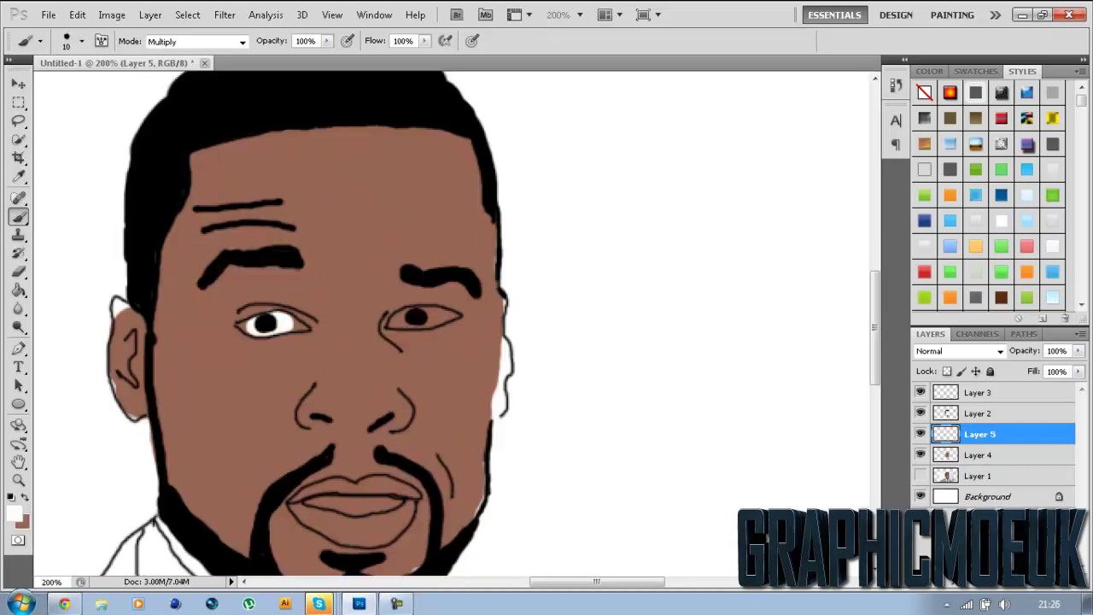
pyautogui.click(81, 41)
# - Paint white into both eyes and onto the teeth, then undo a stray diagonal white line
pyautogui.press('Return')
pyautogui.moveTo(393, 318); pyautogui.dragTo(453, 316)
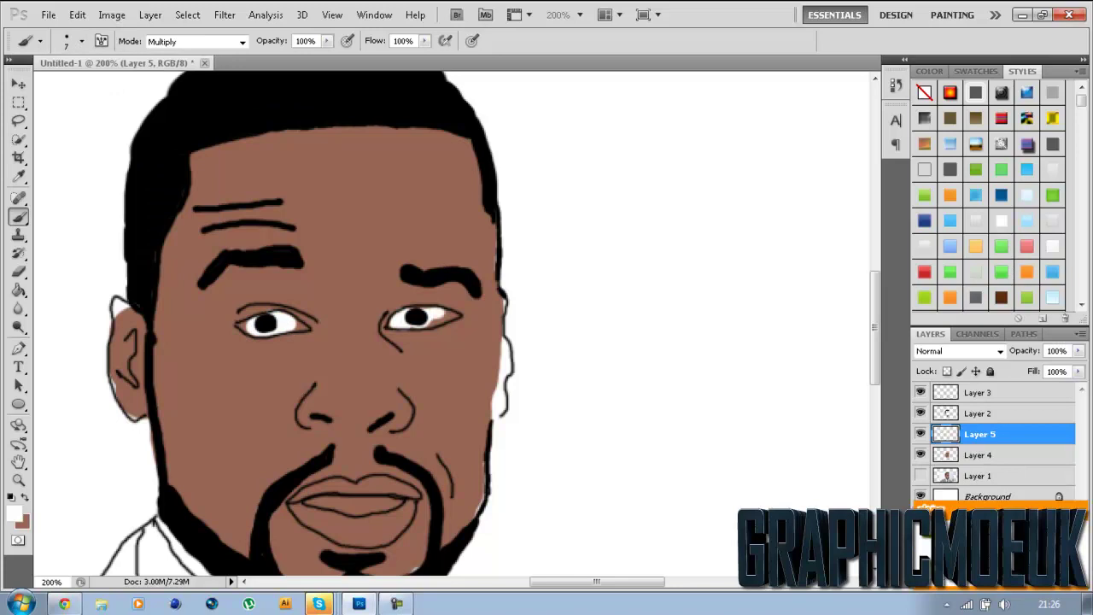
pyautogui.moveTo(291, 328); pyautogui.dragTo(307, 328)
pyautogui.scroll(-2, 453, 325)
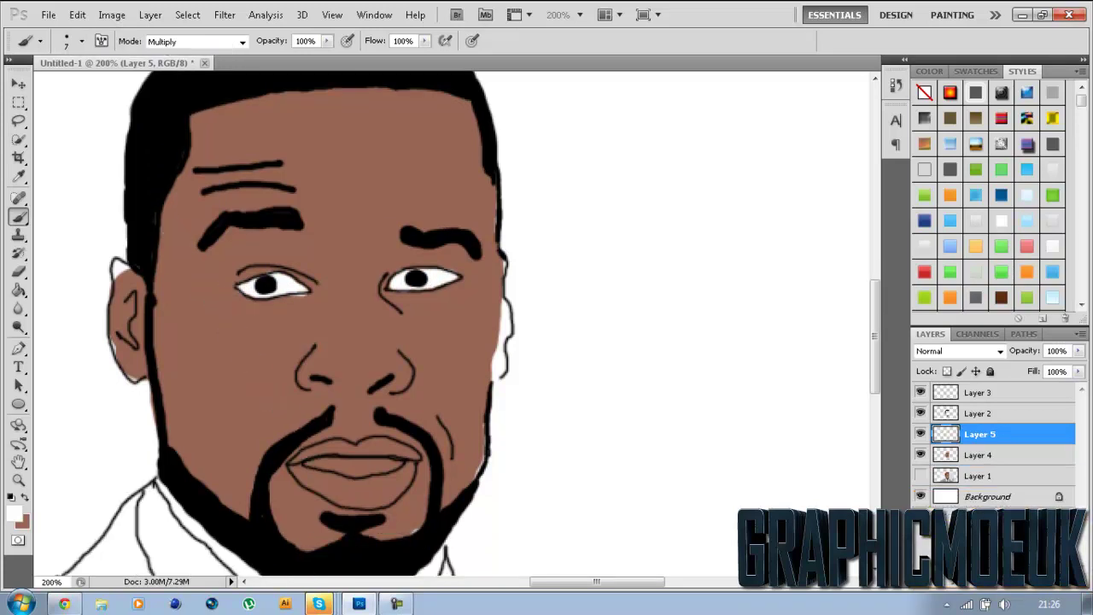
pyautogui.keyDown('shift'); pyautogui.click(173, 185); pyautogui.keyUp('shift')
pyautogui.click(77, 14)
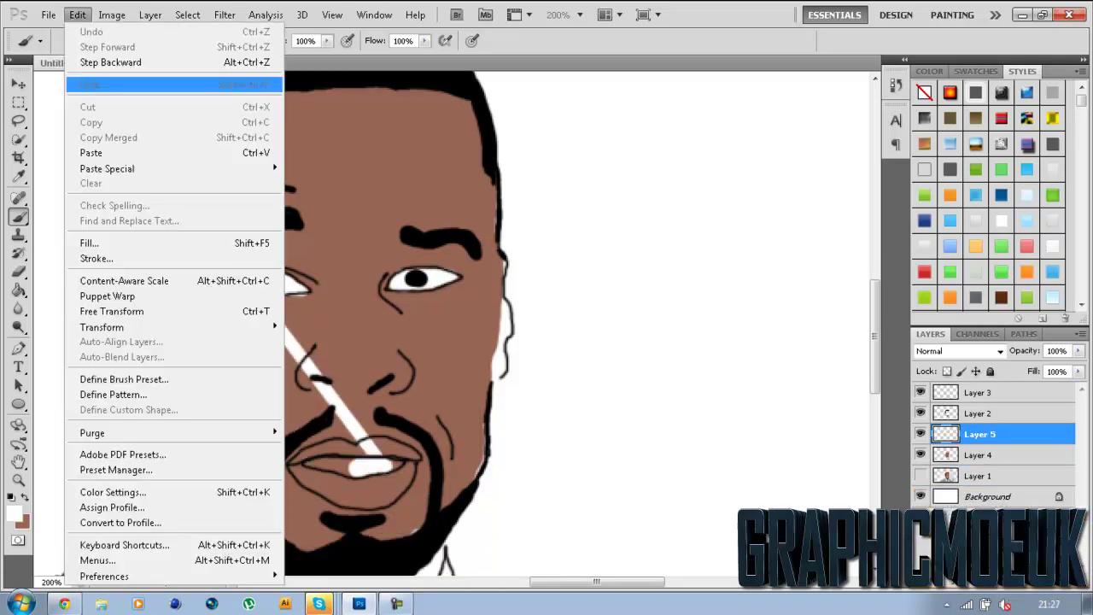
pyautogui.hotkey('ctrl', 'z')
pyautogui.hotkey('ctrl', 'z')
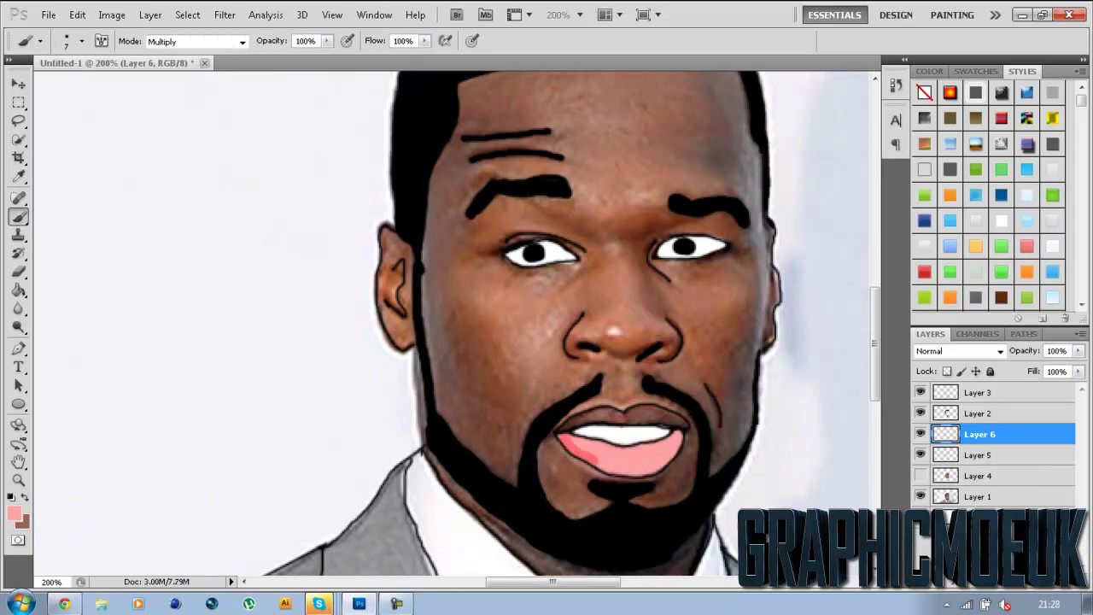
# - Choose grey 989697 as the painting colour and zoom in on the suit
pyautogui.hotkey('ctrl', '-')
pyautogui.hotkey('ctrl', '-')
pyautogui.hotkey('ctrl', '+')
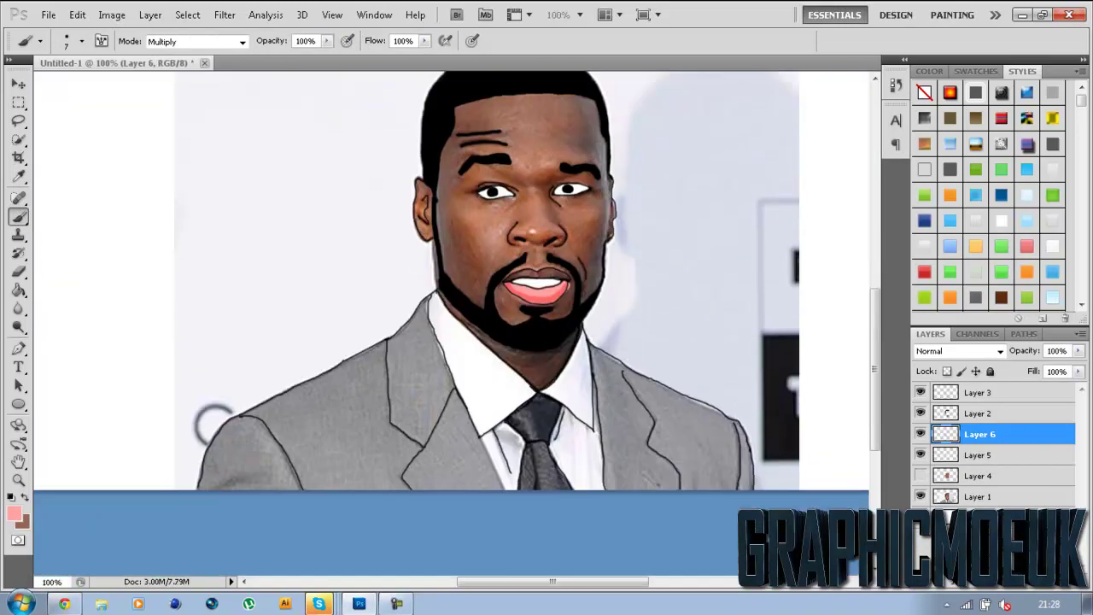
pyautogui.click(14, 513)
pyautogui.press('Return')
pyautogui.press('b')
pyautogui.hotkey('ctrl', '+')
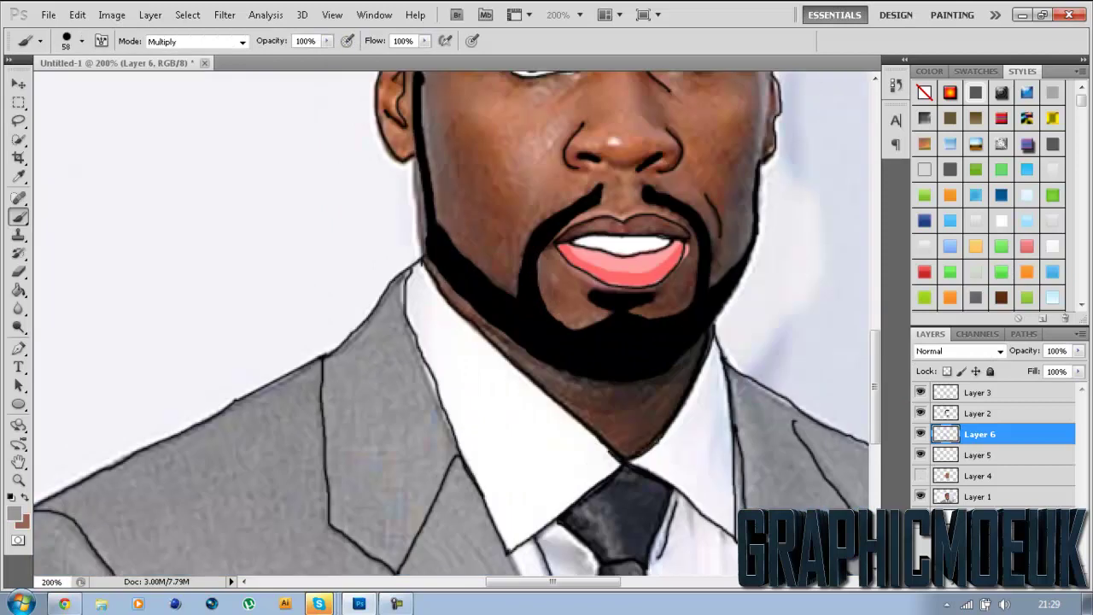
pyautogui.scroll(-3, 359, 385)
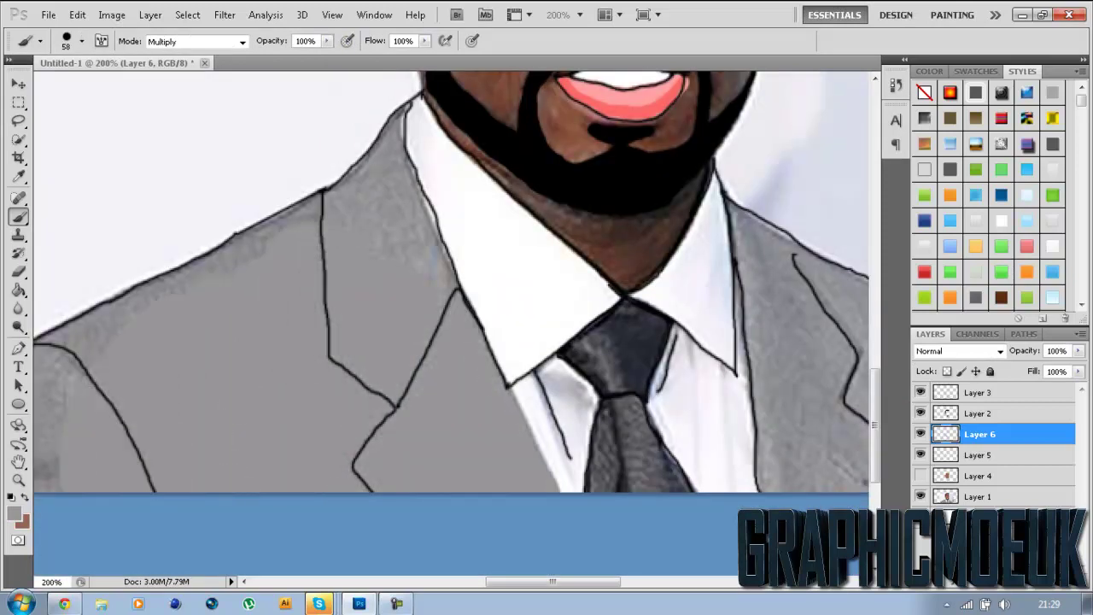
# - Undo the darkened left-lapel stroke and switch the brush mode to Normal so grey covers
pyautogui.moveTo(306, 247); pyautogui.dragTo(303, 314)
pyautogui.hotkey('ctrl', 'z')
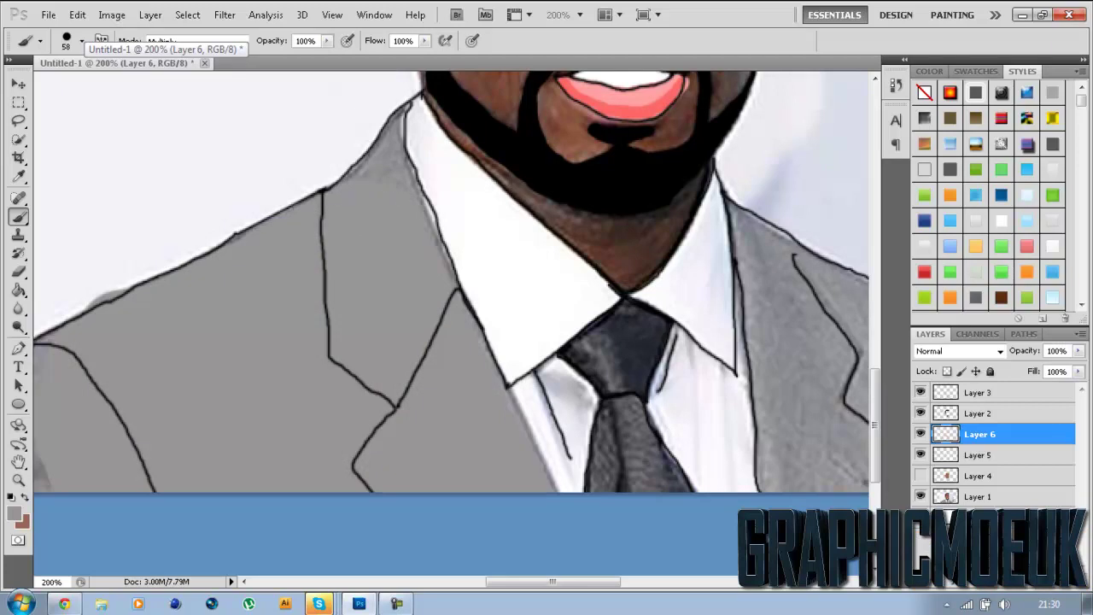
pyautogui.hscroll(-5, 393, 363)
pyautogui.hotkey('shift', 'alt', 'n')
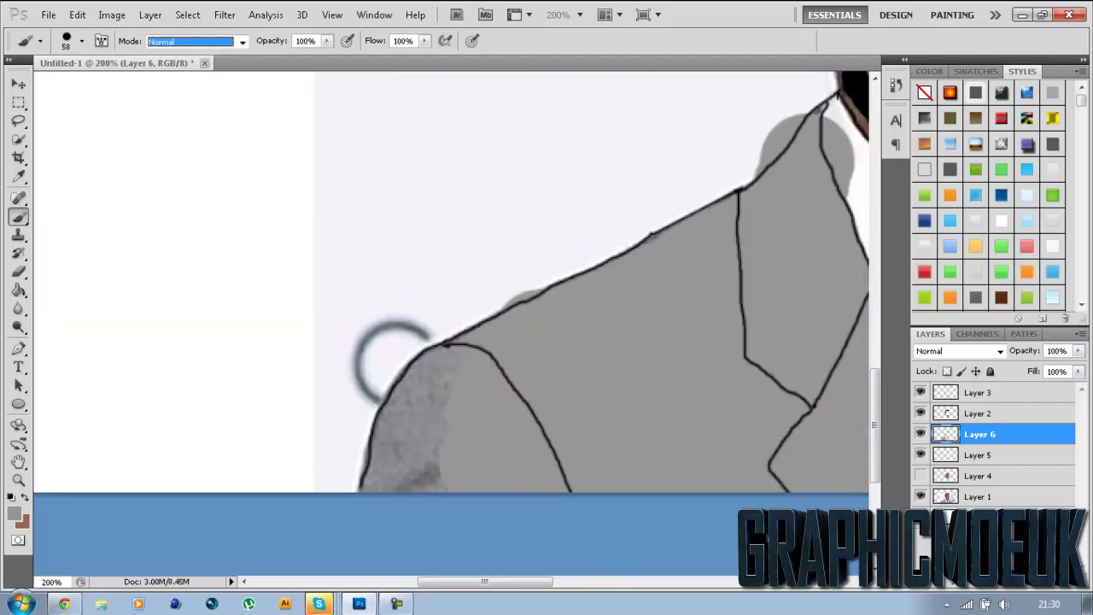
pyautogui.hscroll(9, 393, 363)
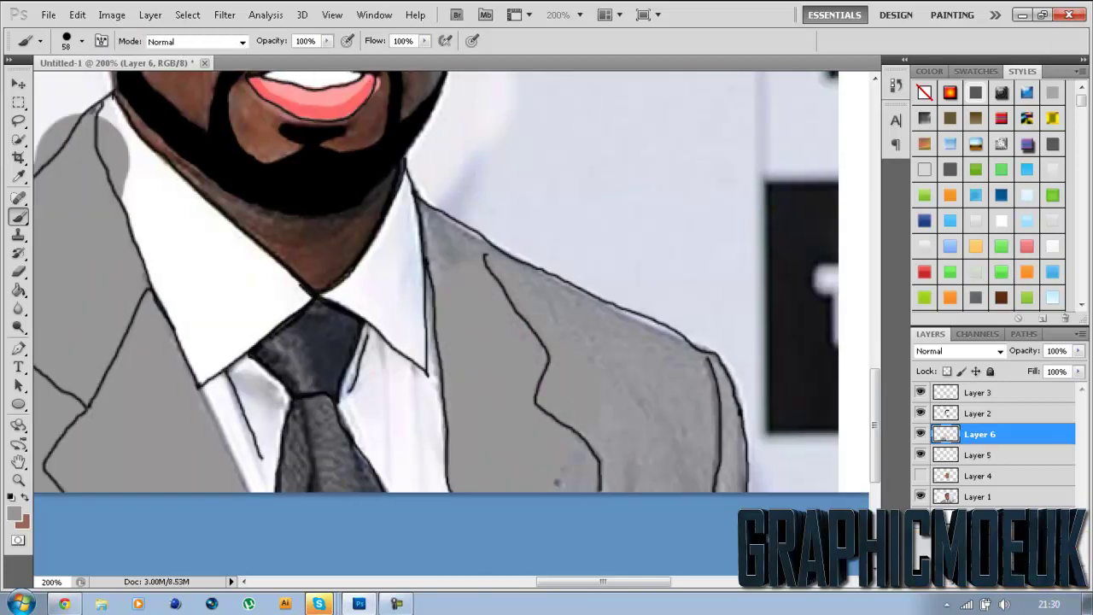
# - Set the brush size to 11 px and show Layer 4
pyautogui.click(82, 41)
pyautogui.write('11')
pyautogui.press('Return')
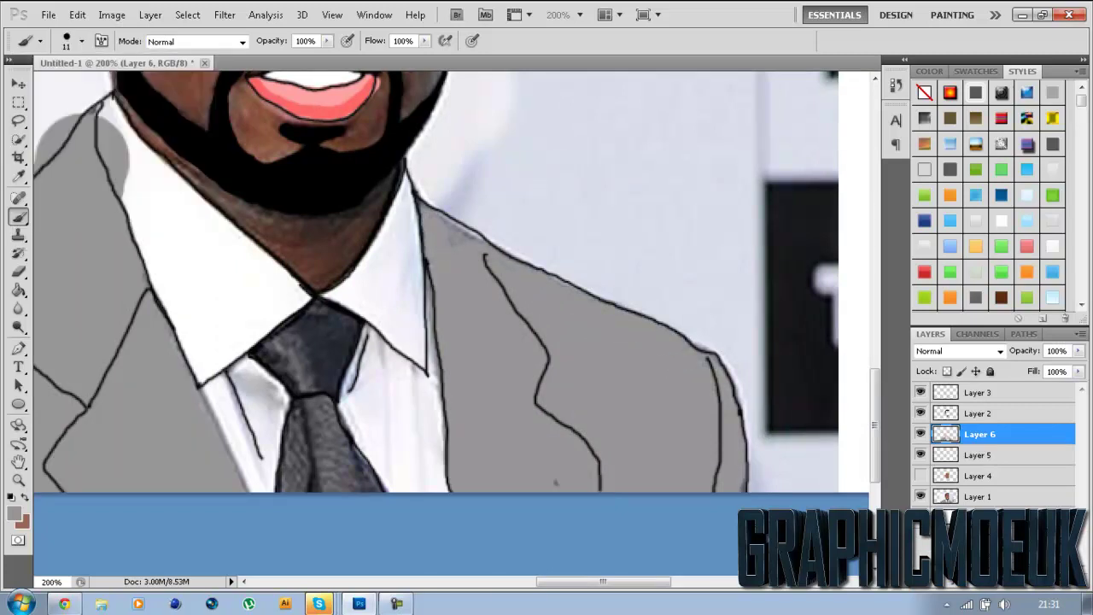
pyautogui.hotkey('ctrl', '0')
pyautogui.click(919, 476)
pyautogui.click(982, 475)
pyautogui.hotkey('ctrl', '+')
pyautogui.hotkey('ctrl', '+')
# - Make white the painting colour on Layer 6 and hide the reference photo
pyautogui.scroll(-1, 453, 324)
pyautogui.press('d')
pyautogui.press('x')
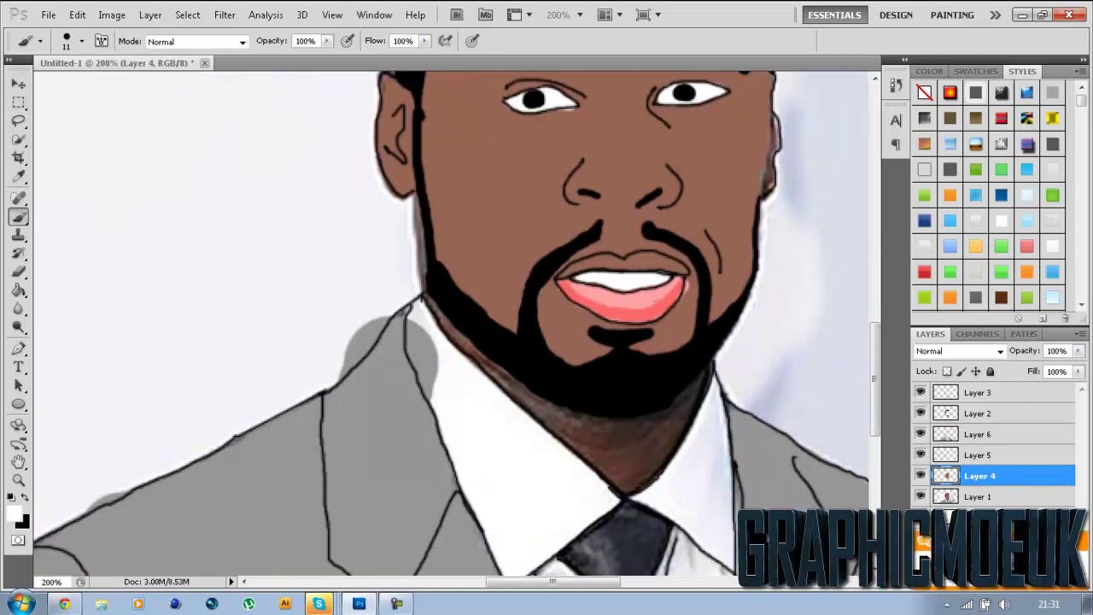
pyautogui.click(982, 434)
pyautogui.moveTo(414, 312); pyautogui.dragTo(427, 389)
pyautogui.click(920, 496)
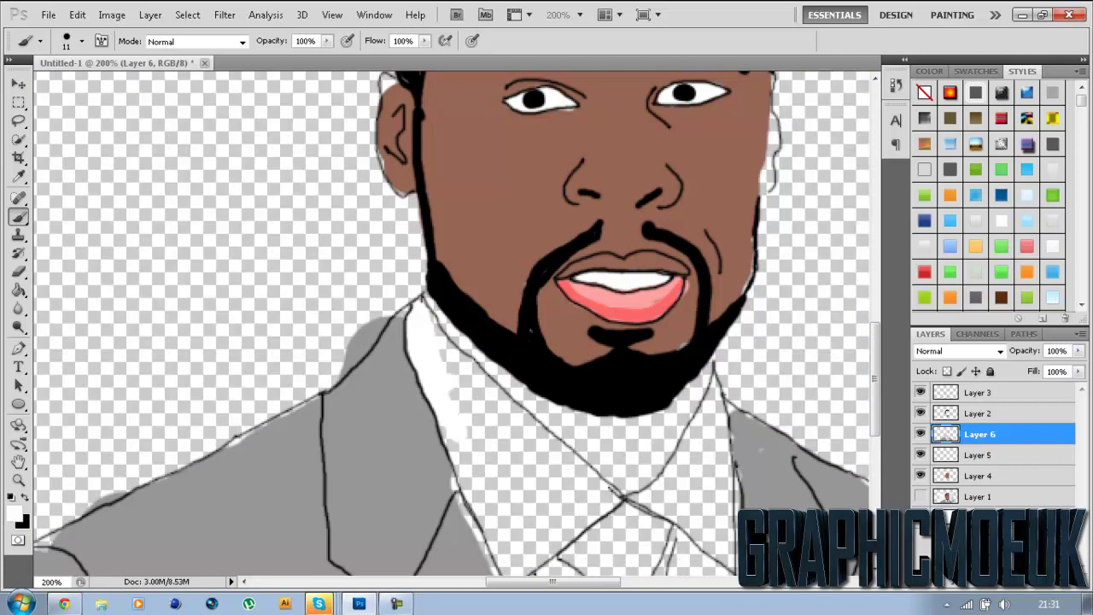
pyautogui.keyDown('shift'); pyautogui.click(111, 79); pyautogui.keyUp('shift')
pyautogui.hotkey('ctrl', 'z')
# - Paint the shirt collar and shirt areas solid white
pyautogui.moveTo(452, 431)
pyautogui.mouseDown()
pyautogui.moveTo(477, 468)
pyautogui.moveTo(494, 358)
pyautogui.moveTo(504, 529)
pyautogui.mouseUp()
pyautogui.scroll(-2, 504, 470)
pyautogui.moveTo(495, 444); pyautogui.dragTo(547, 487)
pyautogui.moveTo(538, 351)
pyautogui.mouseDown()
pyautogui.moveTo(513, 496)
pyautogui.moveTo(585, 440)
pyautogui.moveTo(551, 389)
pyautogui.mouseUp()
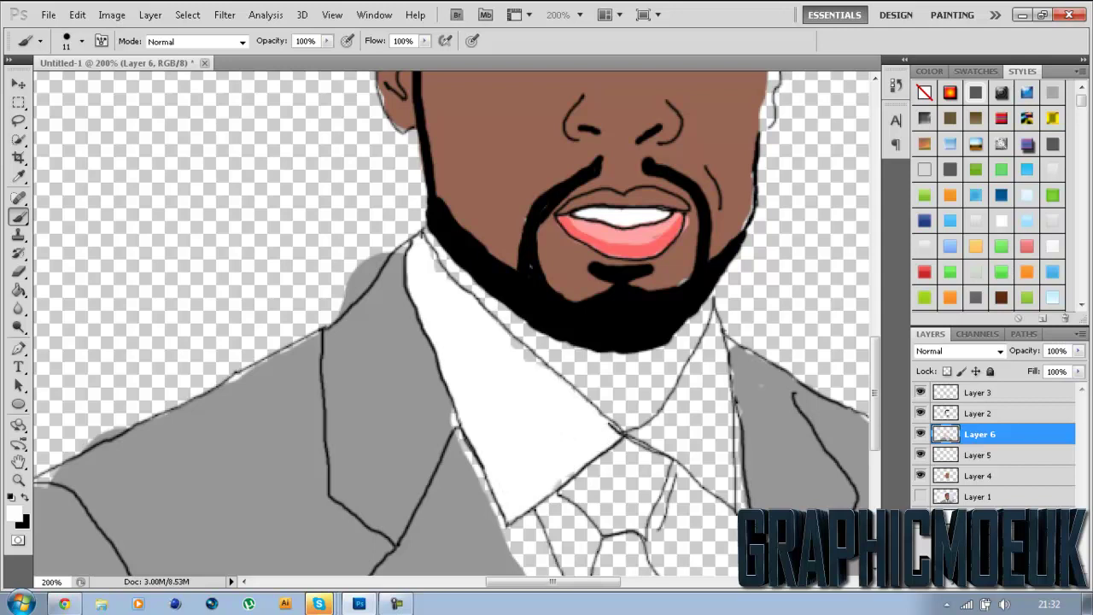
pyautogui.scroll(-2, 683, 342)
pyautogui.moveTo(688, 376); pyautogui.dragTo(692, 307)
pyautogui.moveTo(649, 410)
pyautogui.mouseDown()
pyautogui.moveTo(717, 307)
pyautogui.moveTo(727, 418)
pyautogui.mouseUp()
# - Show the reference photo again and cover the neck shadow with brown skin tone
pyautogui.click(919, 496)
pyautogui.keyDown('alt'); pyautogui.click(683, 231); pyautogui.keyUp('alt')
pyautogui.moveTo(683, 290); pyautogui.dragTo(664, 337)
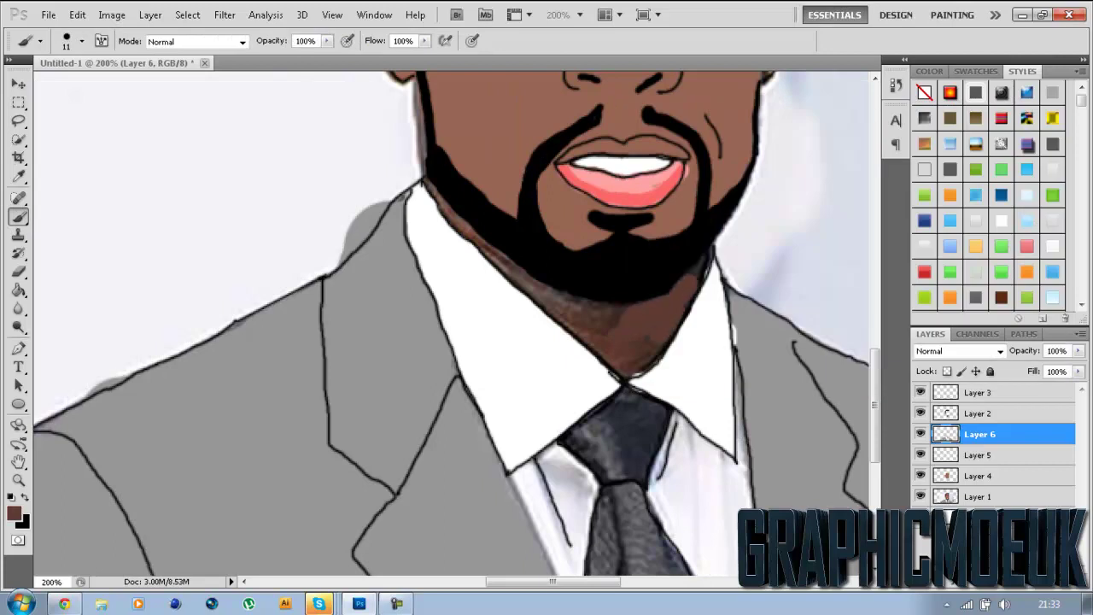
pyautogui.keyDown('shift'); pyautogui.click(583, 322); pyautogui.keyUp('shift')
pyautogui.hotkey('ctrl', 'z')
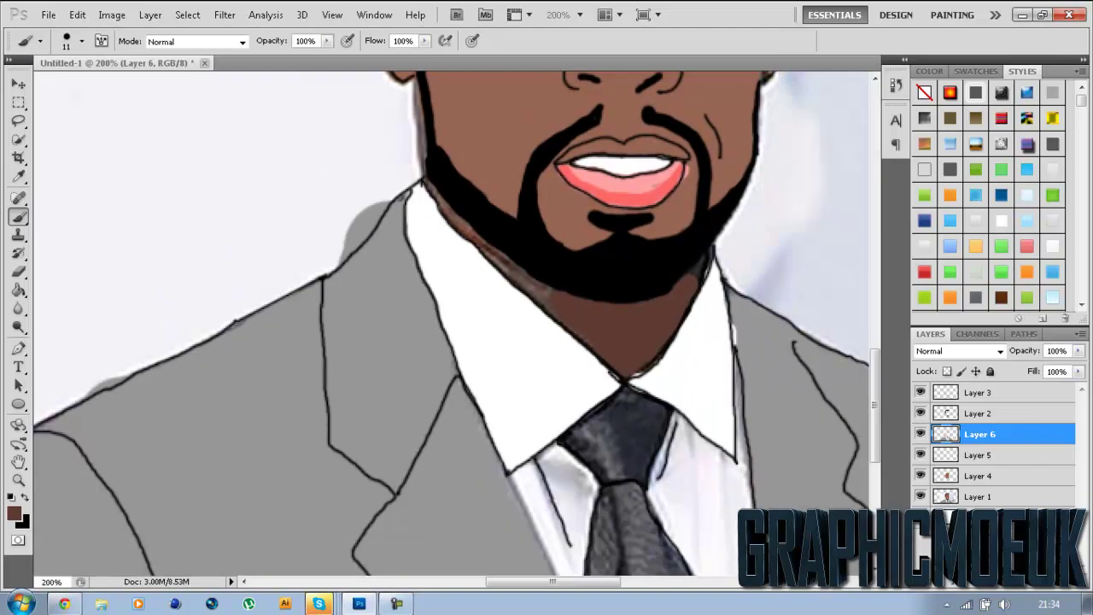
# - Set a 5 px brush with white as the painting colour
pyautogui.click(82, 41)
pyautogui.write('5')
pyautogui.press('Return')
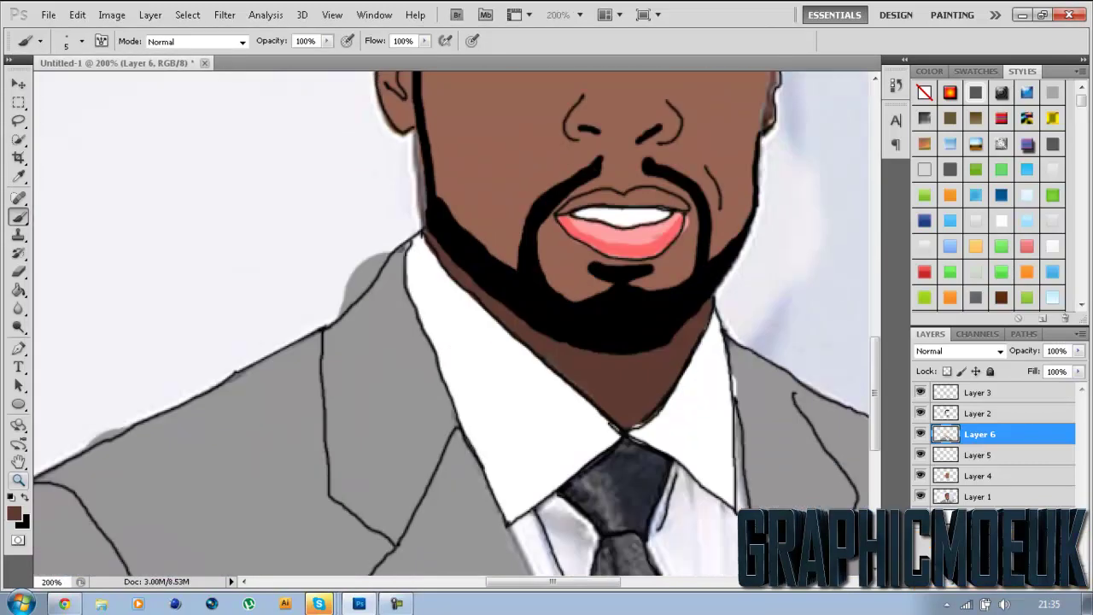
pyautogui.press('x')
pyautogui.click(14, 512)
pyautogui.press('Return')
pyautogui.press('b')
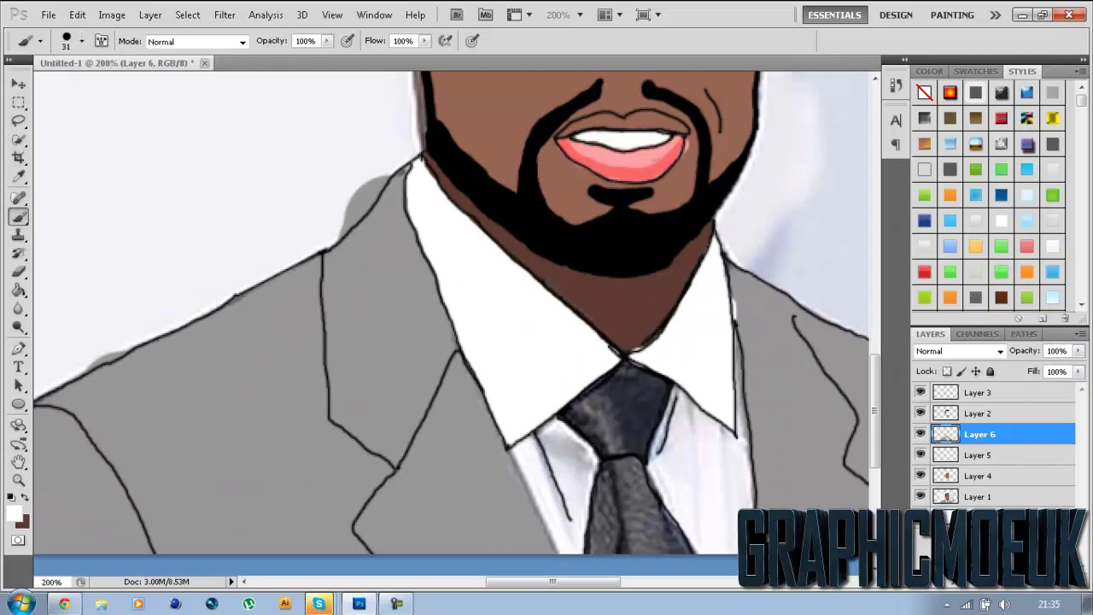
# - Paint white over the shirt's grey shadow and switch to a 7 px brush
pyautogui.moveTo(709, 388)
pyautogui.mouseDown()
pyautogui.moveTo(675, 457)
pyautogui.moveTo(734, 538)
pyautogui.mouseUp()
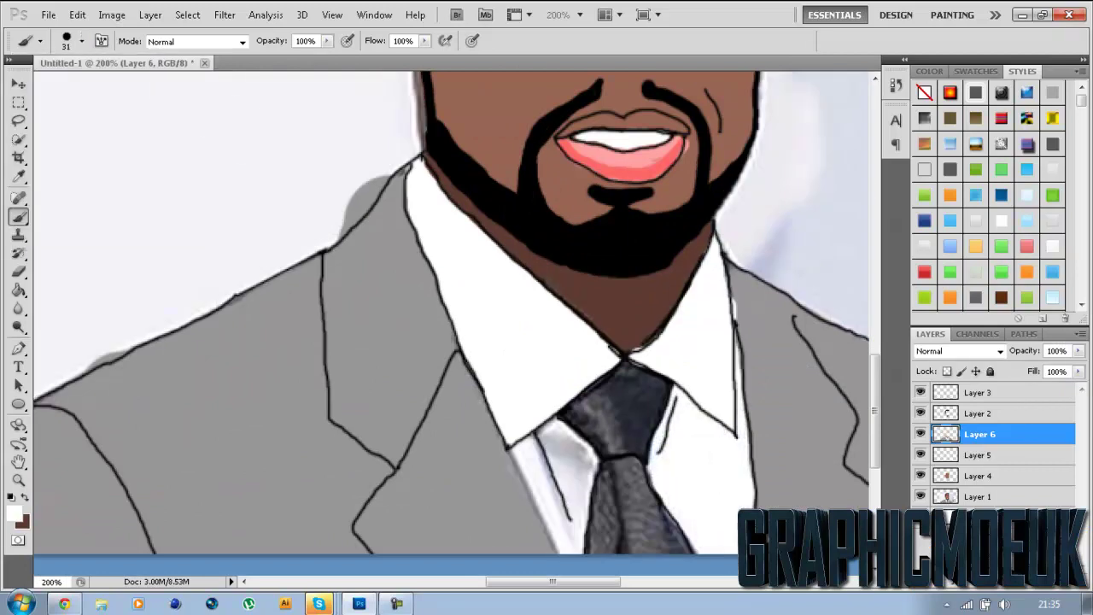
pyautogui.click(82, 41)
pyautogui.press('Return')
pyautogui.scroll(-2, 451, 307)
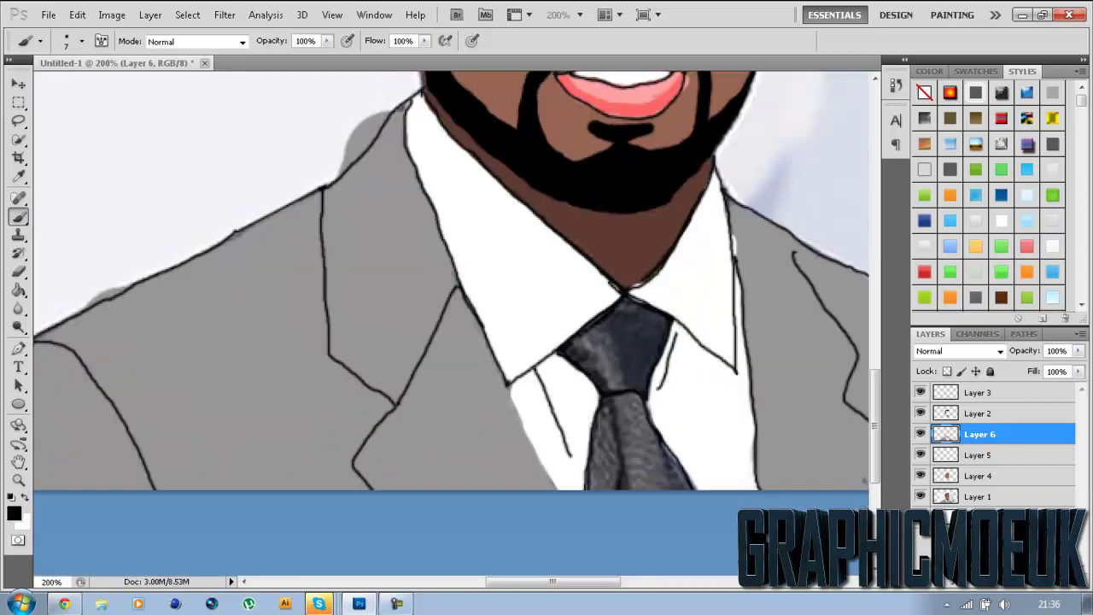
# - Repaint the tie knot and lower tie in flat grey
pyautogui.moveTo(640, 307)
pyautogui.mouseDown()
pyautogui.moveTo(649, 341)
pyautogui.moveTo(589, 367)
pyautogui.mouseUp()
pyautogui.moveTo(614, 323)
pyautogui.mouseDown()
pyautogui.moveTo(611, 363)
pyautogui.moveTo(657, 307)
pyautogui.moveTo(598, 487)
pyautogui.mouseUp()
pyautogui.moveTo(632, 399)
pyautogui.mouseDown()
pyautogui.moveTo(645, 486)
pyautogui.moveTo(675, 483)
pyautogui.mouseUp()
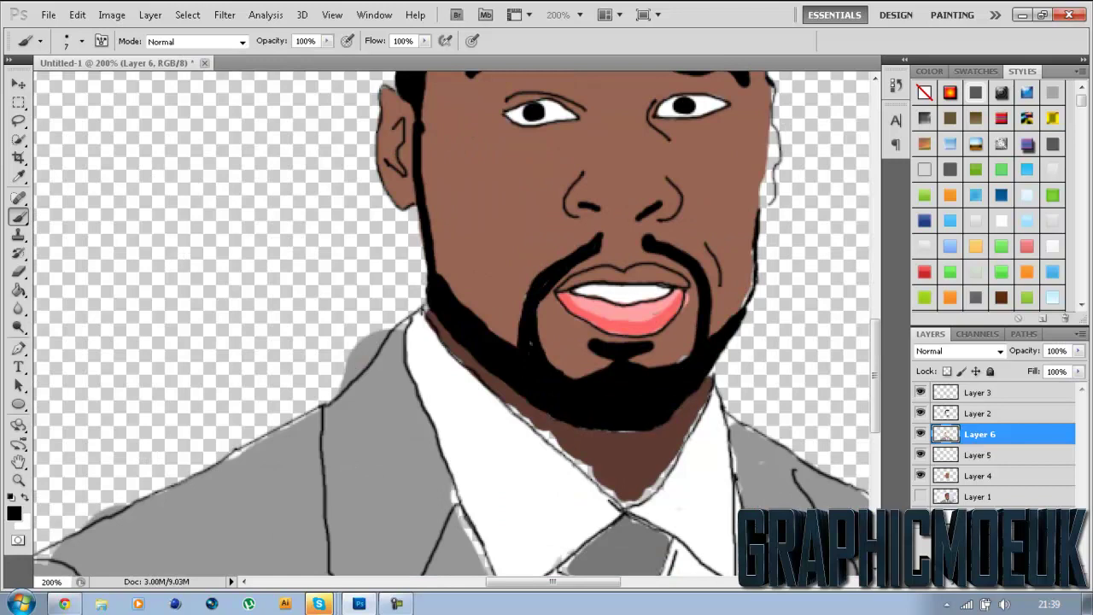
pyautogui.scroll(3, 457, 324)
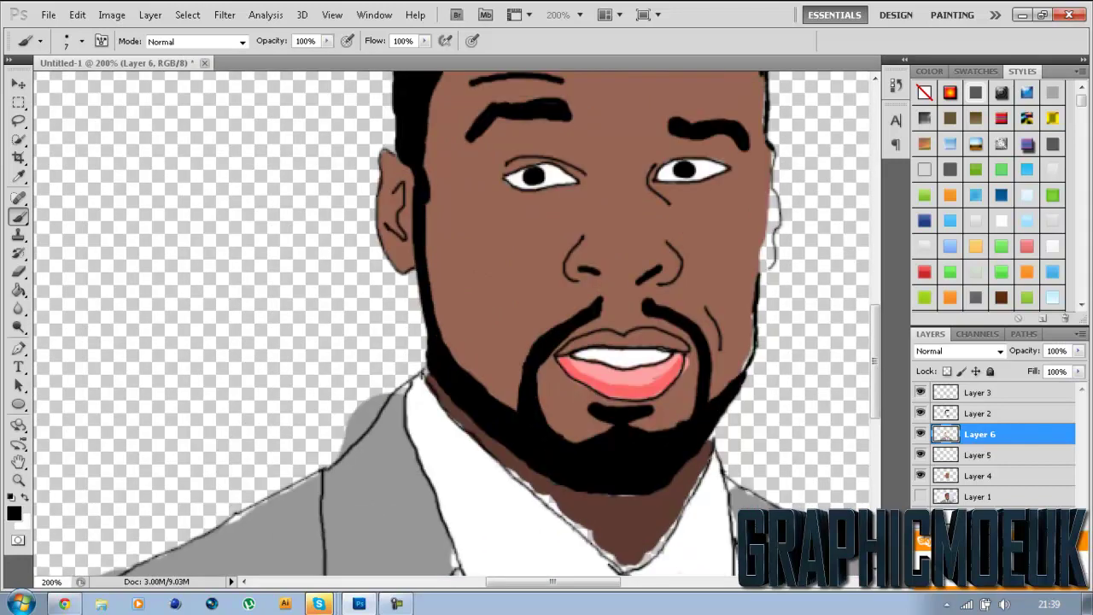
# - Pick a brown painting colour and move Layer 6 beneath Layer 5
pyautogui.press('e')
pyautogui.click(14, 513)
pyautogui.press('Return')
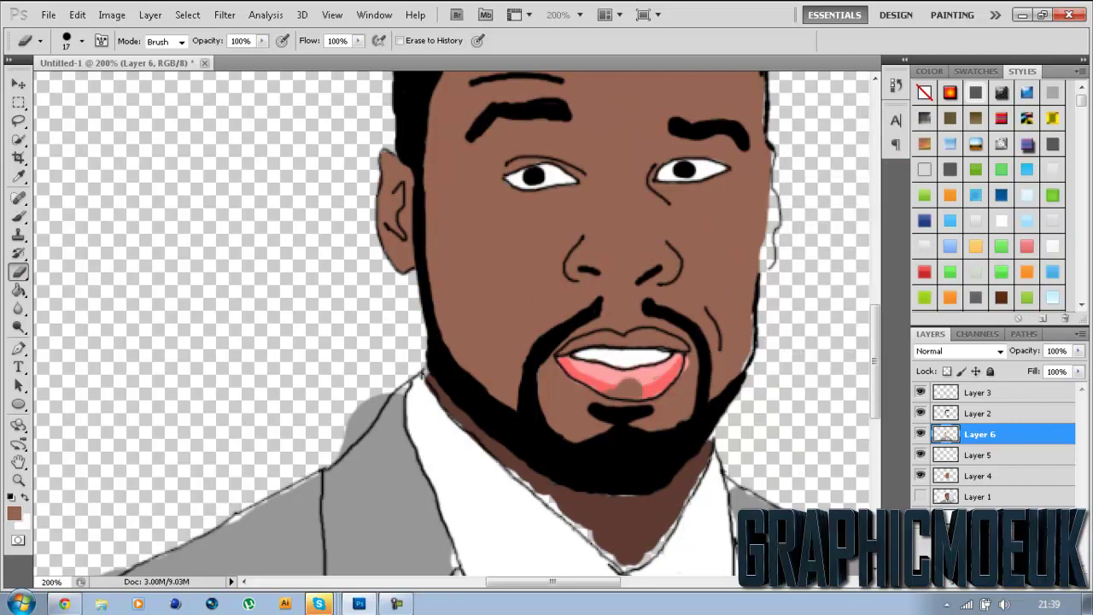
pyautogui.hotkey('ctrl', '[')
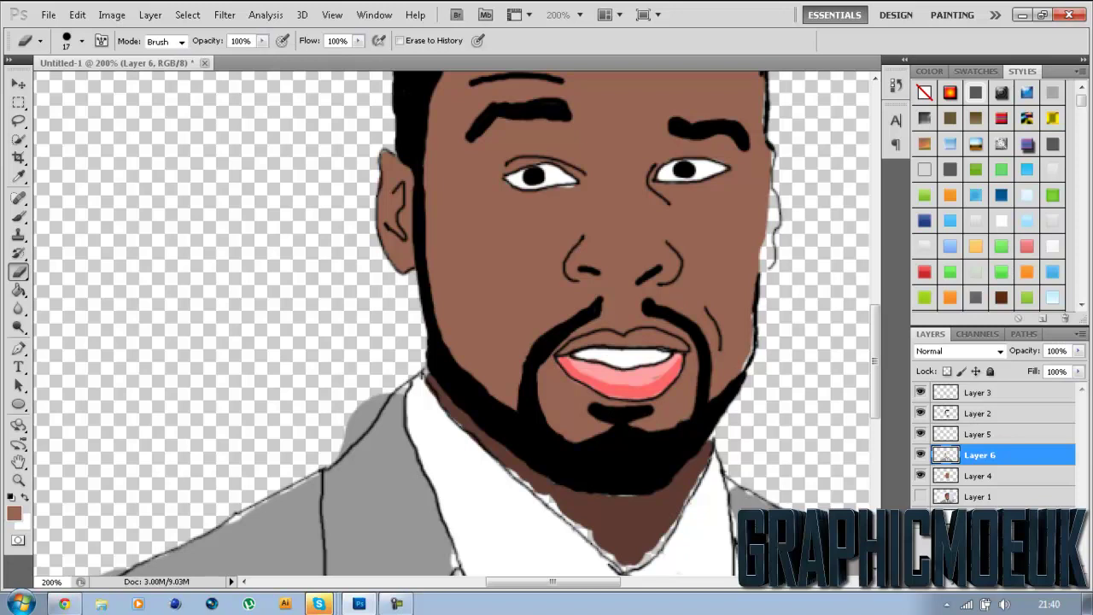
# - Brush brown along the face's right edge and the jagged white neck edge
pyautogui.press('b')
pyautogui.moveTo(748, 368); pyautogui.dragTo(773, 188)
pyautogui.scroll(3, 774, 188)
pyautogui.moveTo(398, 96); pyautogui.dragTo(197, 43)
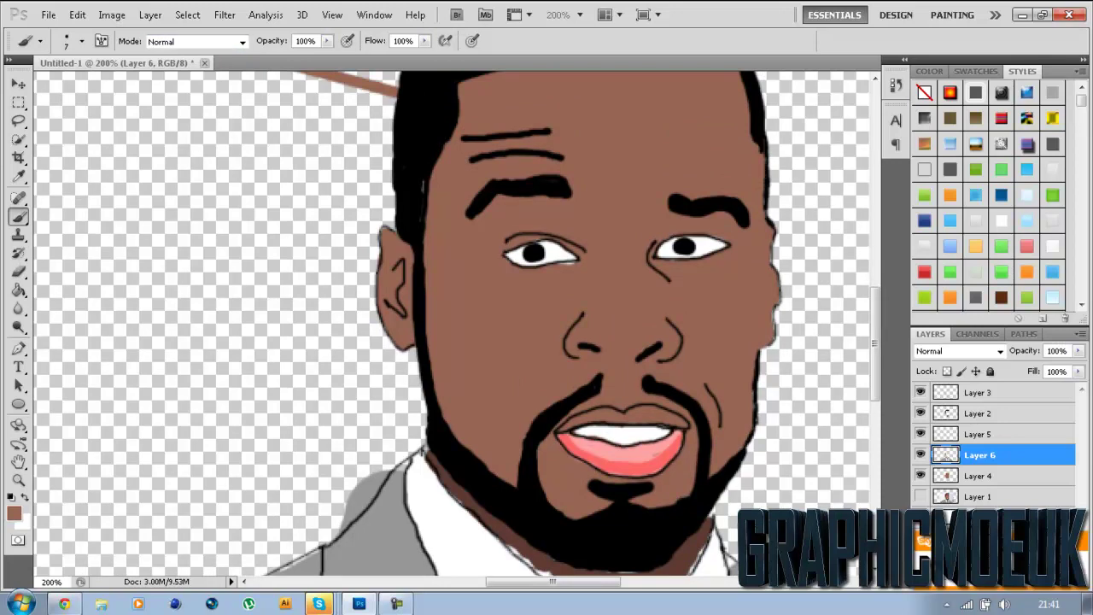
pyautogui.scroll(-5, 457, 324)
pyautogui.moveTo(561, 445)
pyautogui.mouseDown()
pyautogui.moveTo(522, 468)
pyautogui.moveTo(667, 504)
pyautogui.moveTo(713, 397)
pyautogui.mouseUp()
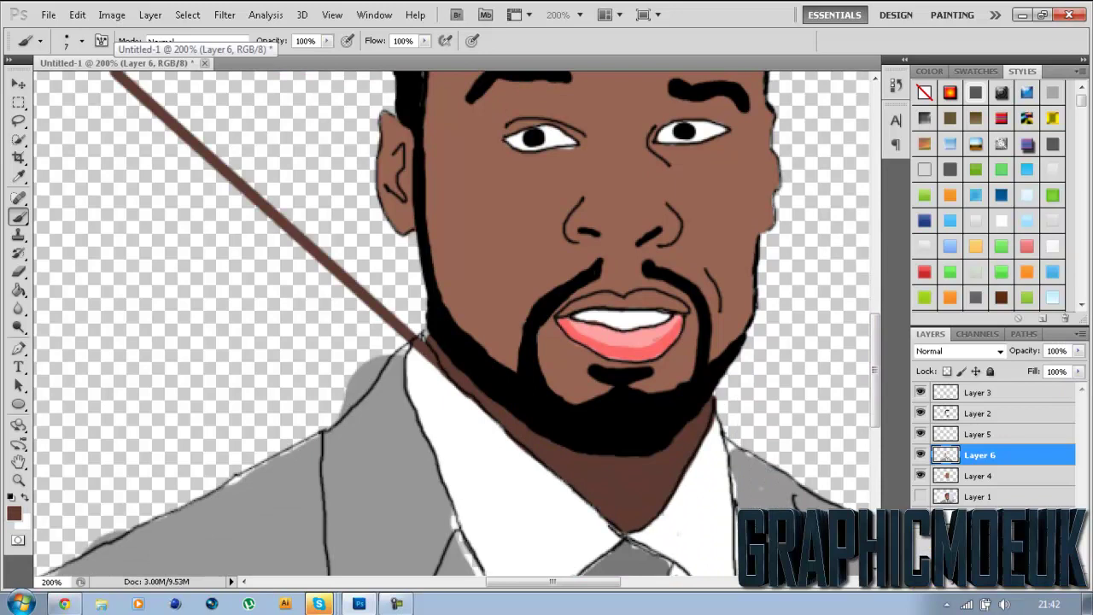
# - Cover the white collar edge with suit grey, then dismiss a stray document-tab menu
pyautogui.scroll(-5, 457, 324)
pyautogui.click(14, 513)
pyautogui.click(986, 136)
pyautogui.moveTo(457, 282)
pyautogui.mouseDown()
pyautogui.moveTo(513, 436)
pyautogui.moveTo(555, 504)
pyautogui.mouseUp()
pyautogui.click(14, 513)
pyautogui.click(976, 137)
pyautogui.rightClick(145, 68)
pyautogui.click(50, 150)
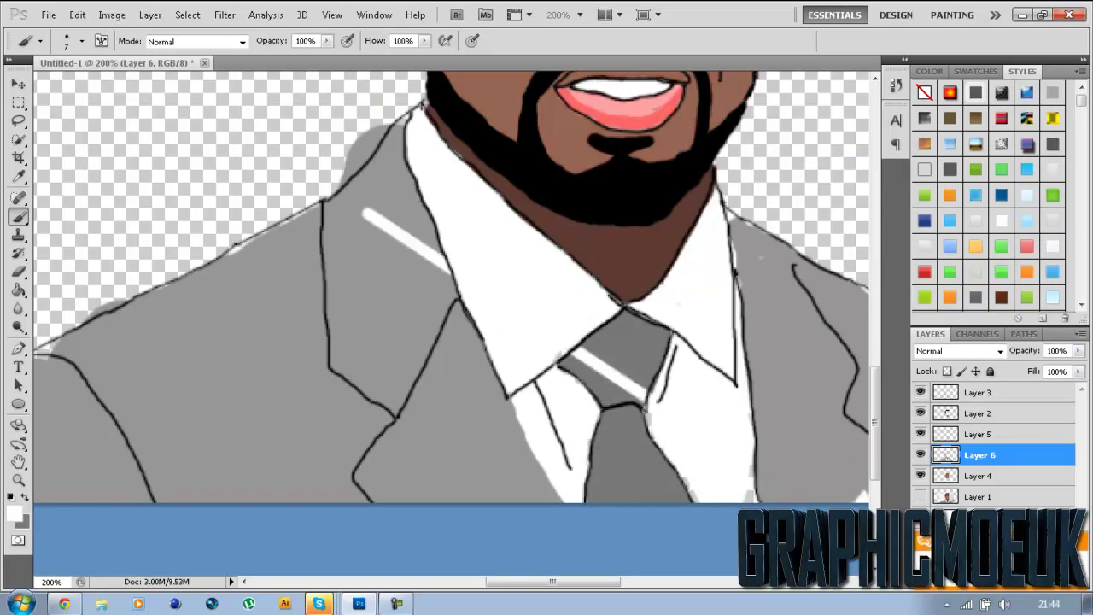
# - Sample the suit grey and fill the gaps along both shoulder outlines
pyautogui.press('i')
pyautogui.click(758, 282)
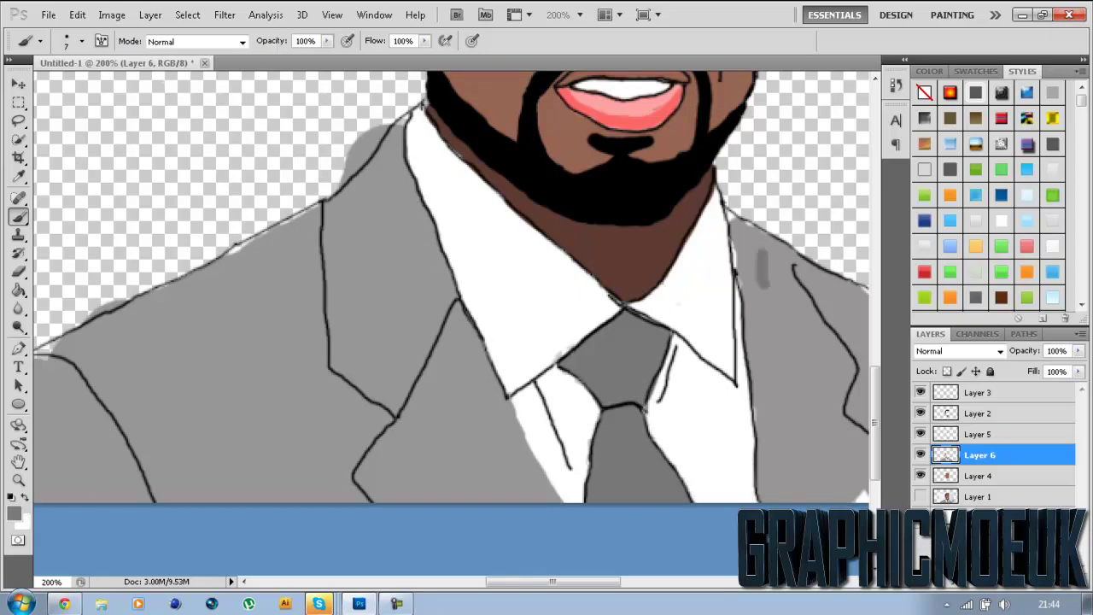
pyautogui.click(14, 512)
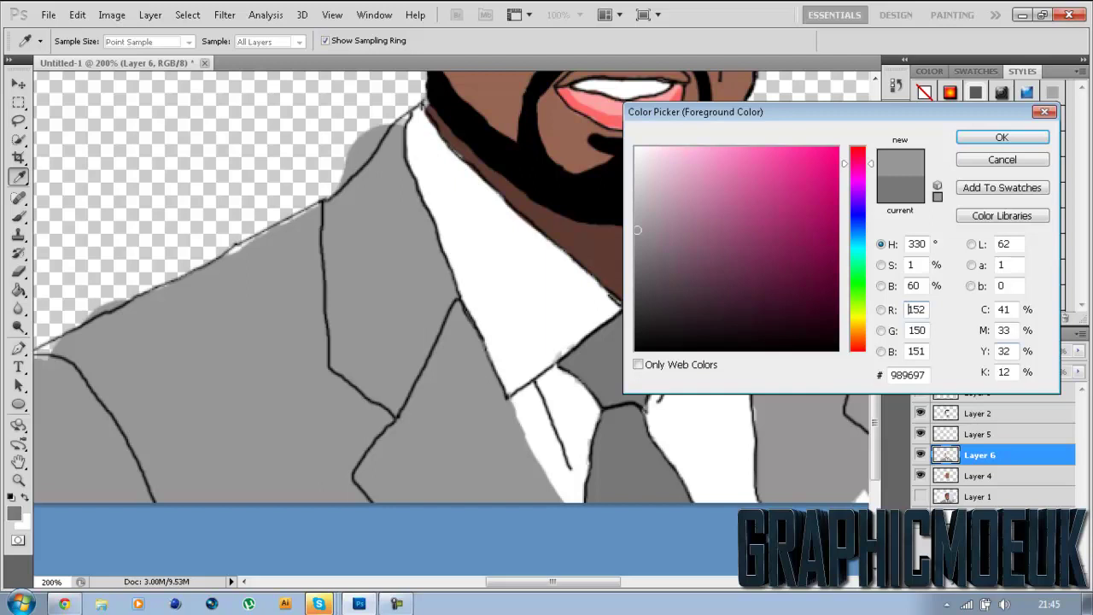
pyautogui.press('Return')
pyautogui.press('b')
pyautogui.moveTo(244, 242); pyautogui.dragTo(317, 205)
pyautogui.hscroll(-5, 452, 287)
pyautogui.moveTo(359, 341); pyautogui.dragTo(256, 474)
# - Zoom out to view the whole finished cartoon portrait
pyautogui.hscroll(5, 453, 286)
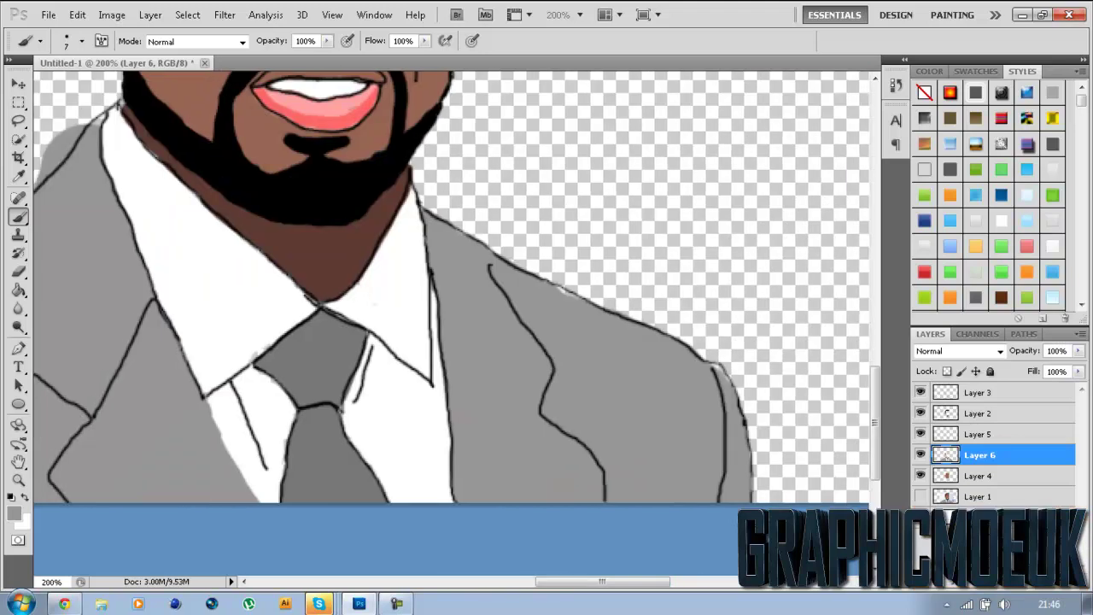
pyautogui.hscroll(-5, 558, 287)
pyautogui.scroll(4, 558, 287)
pyautogui.press('e')
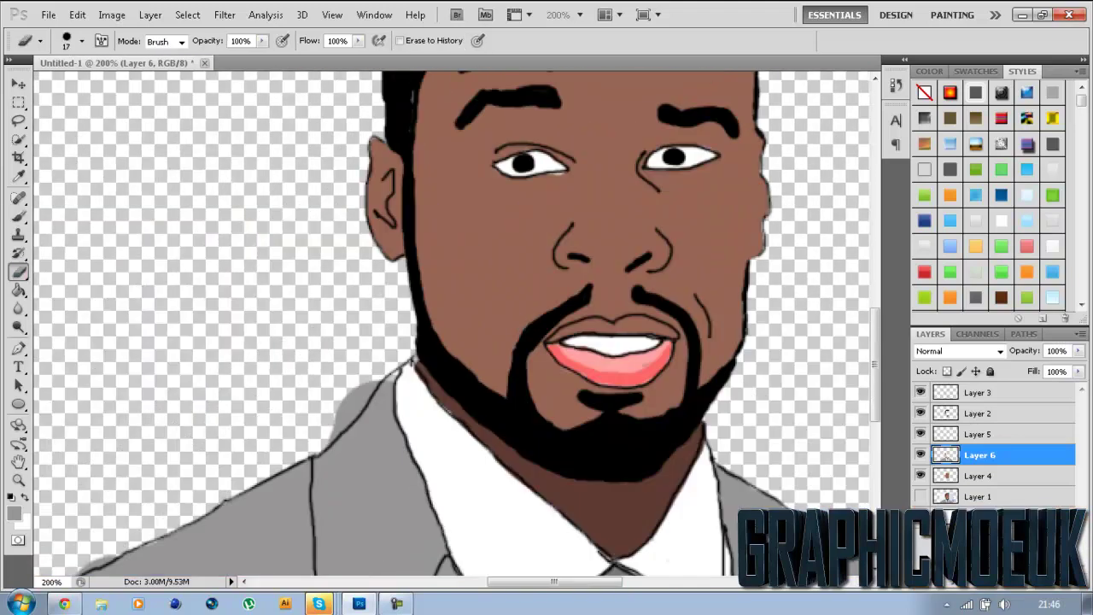
pyautogui.press('b')
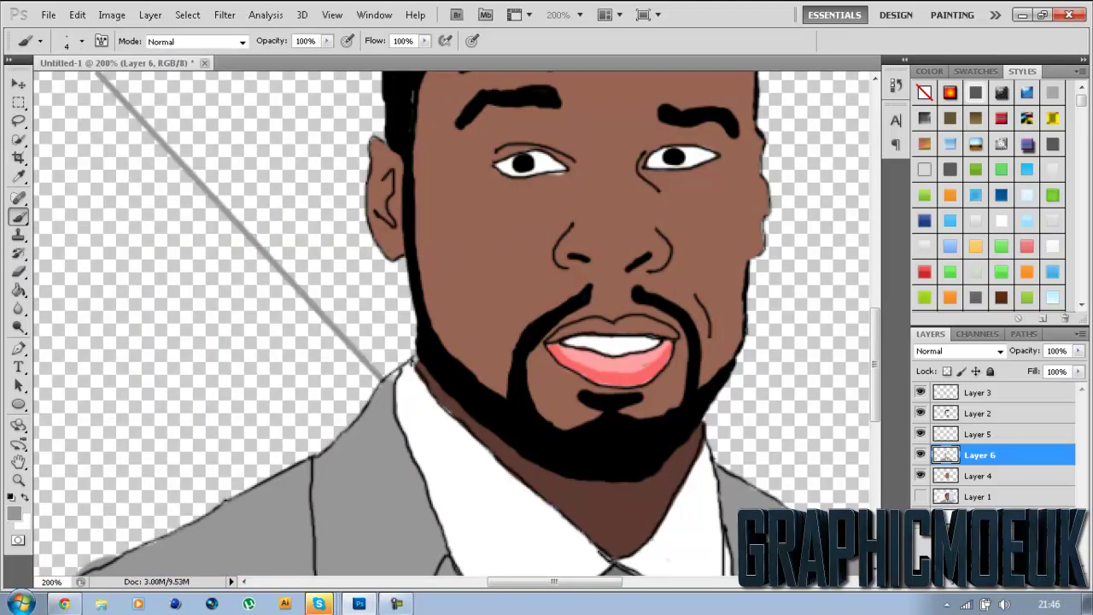
pyautogui.hotkey('ctrl', '-')
pyautogui.hotkey('ctrl', '-')
pyautogui.press('e')
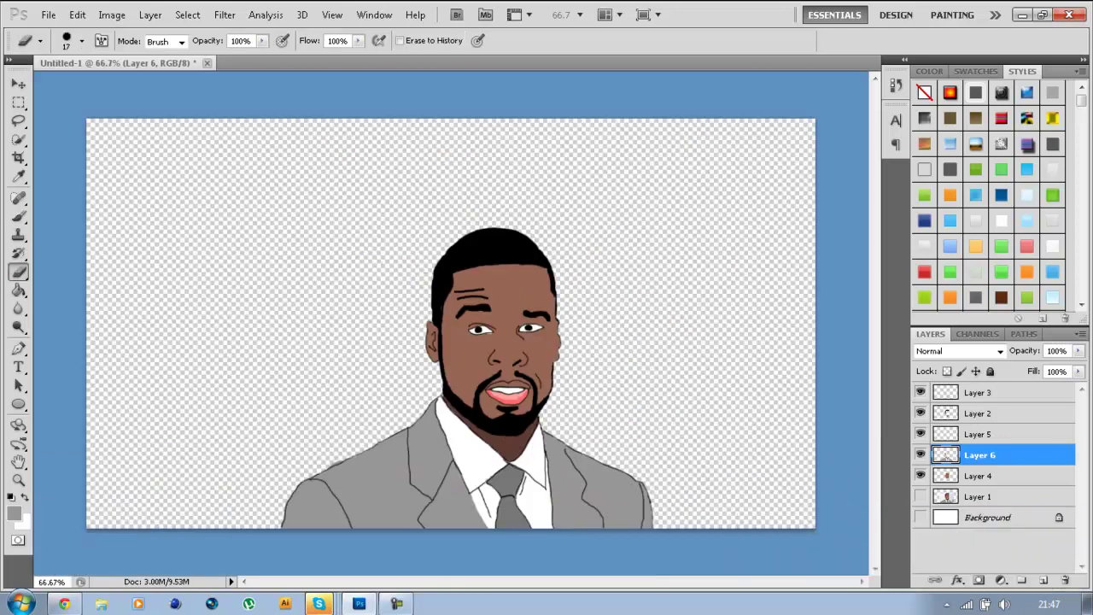